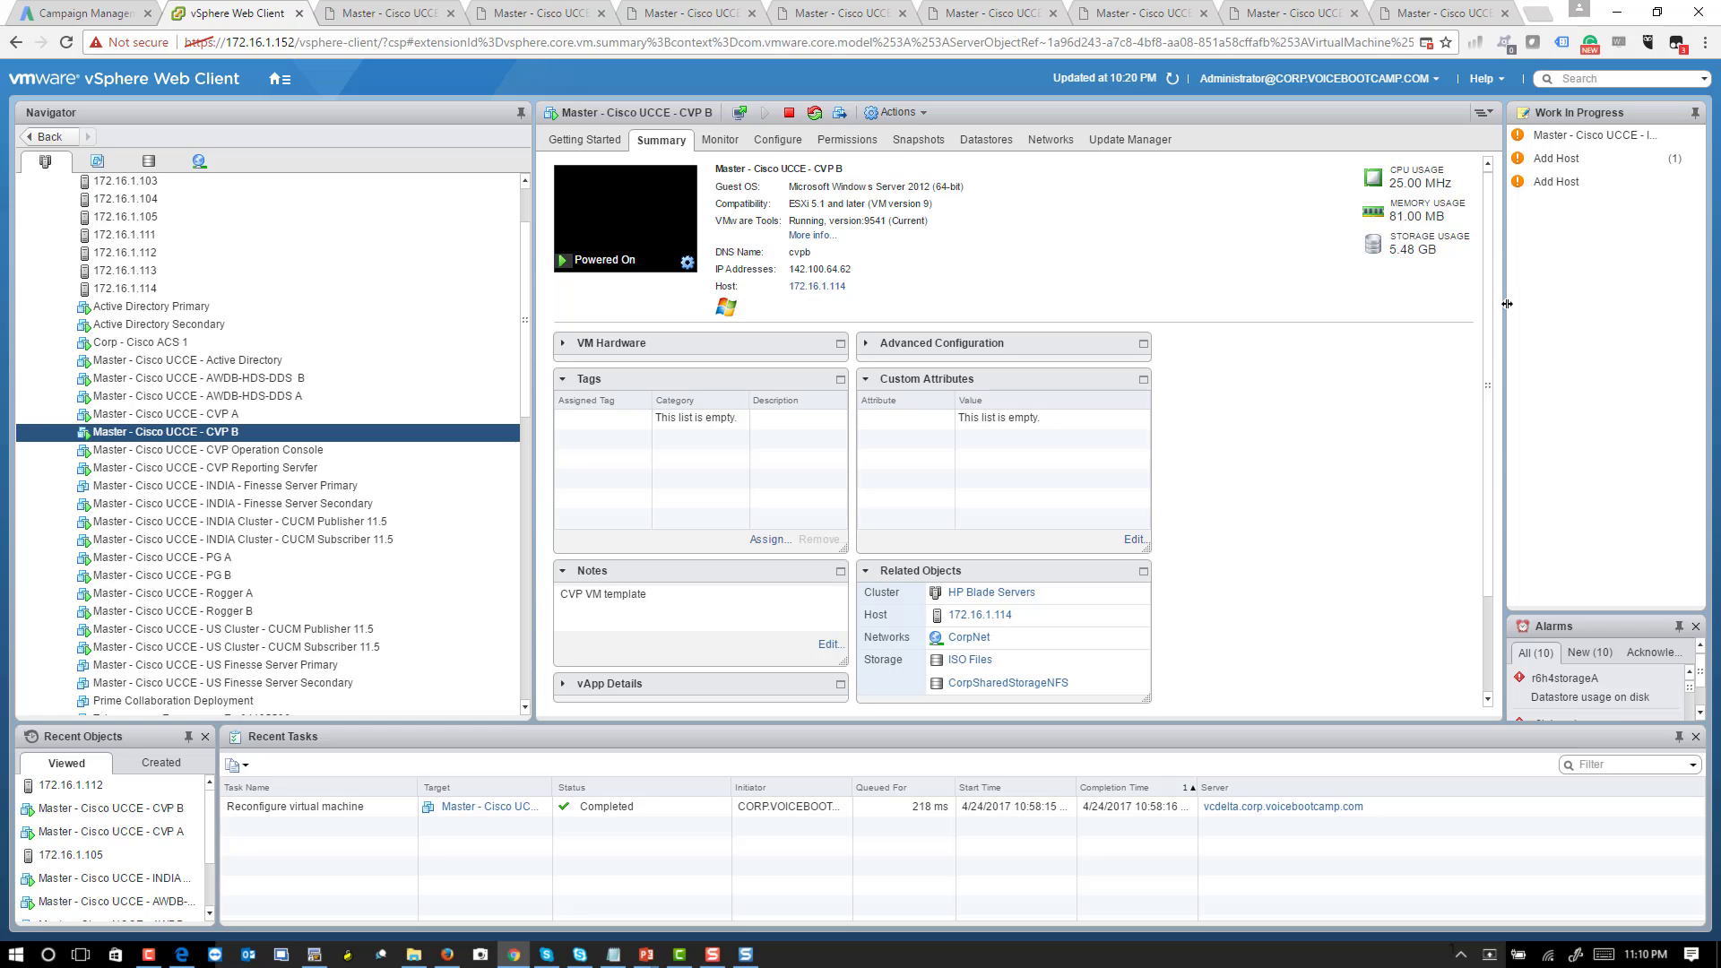
- Show the Summary page of the 'Master - Cisco UCCE - CVP Operation Console' VM
click(349, 455)
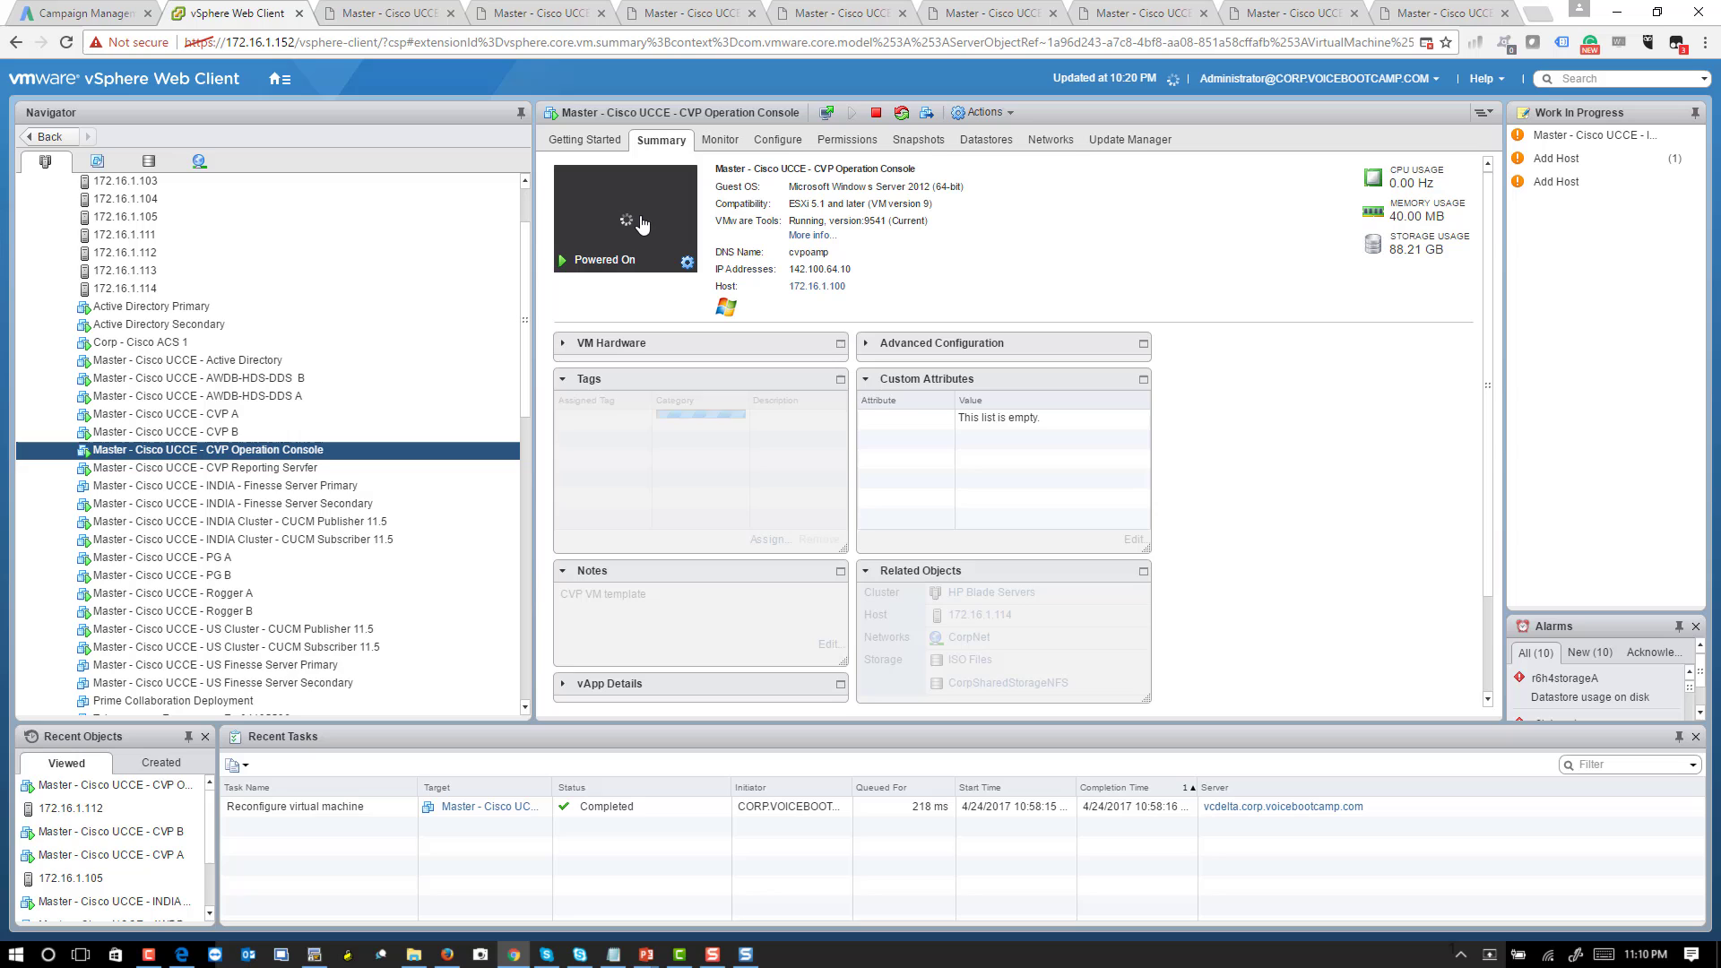
- Open the VM's web console and sign in to Windows as Administrator with the account password
click(642, 224)
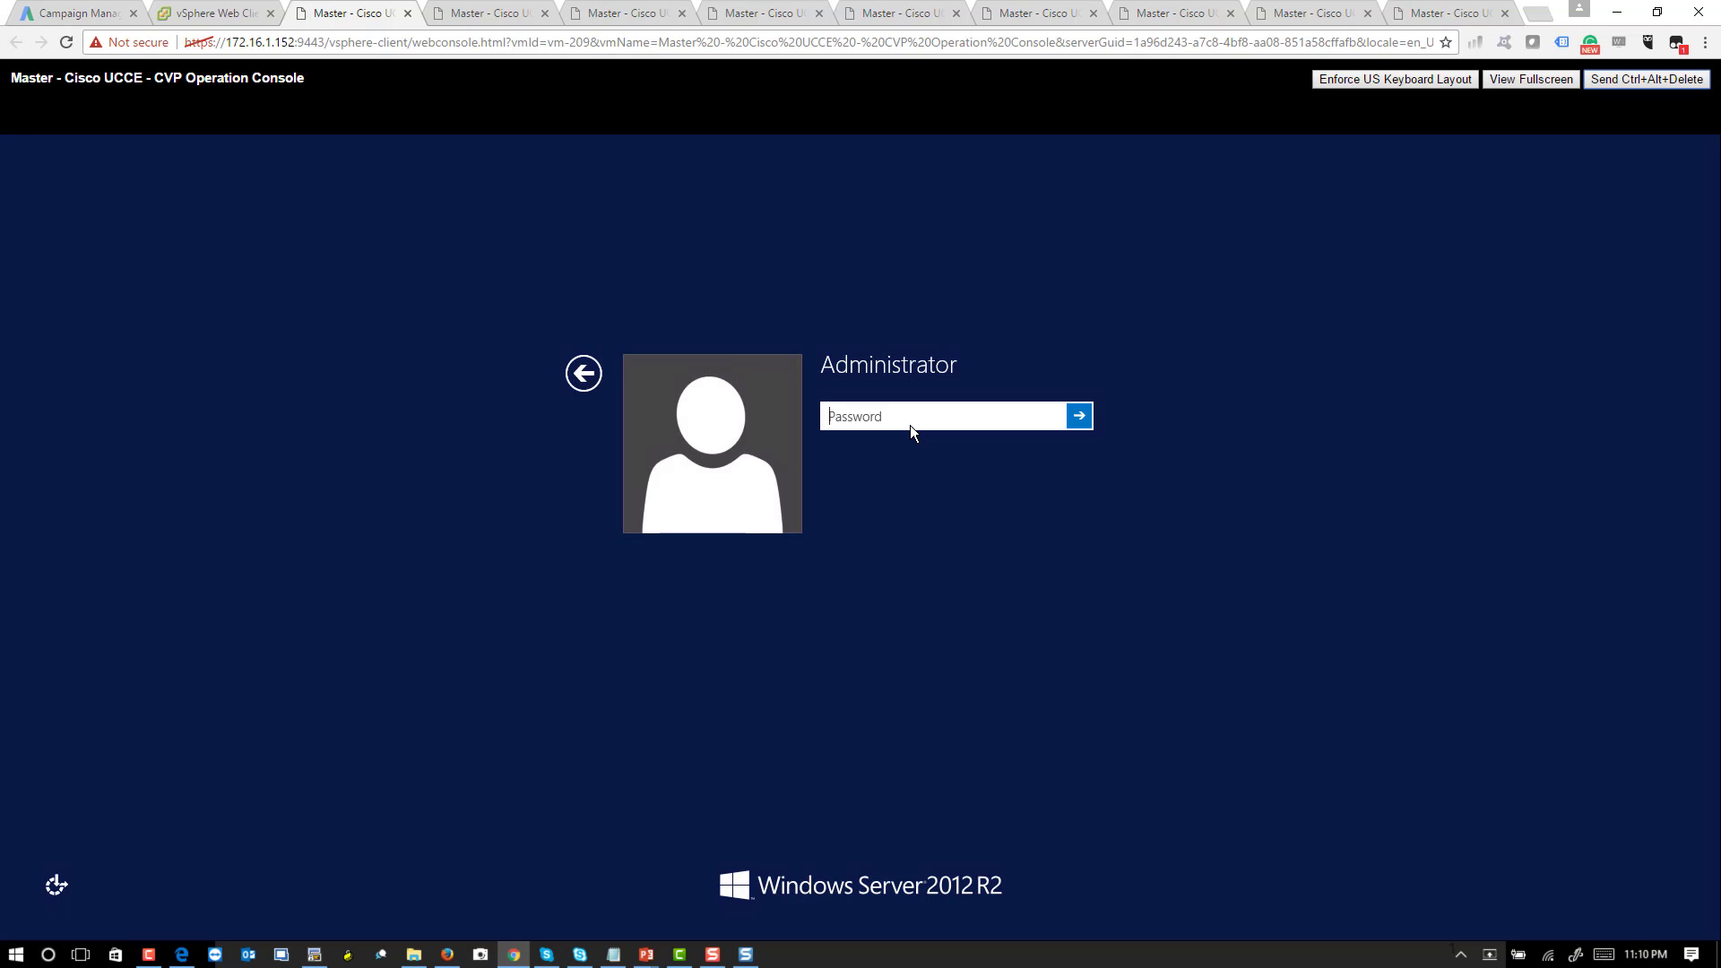
click(910, 426)
text(•••••••••••••)
key(Return)
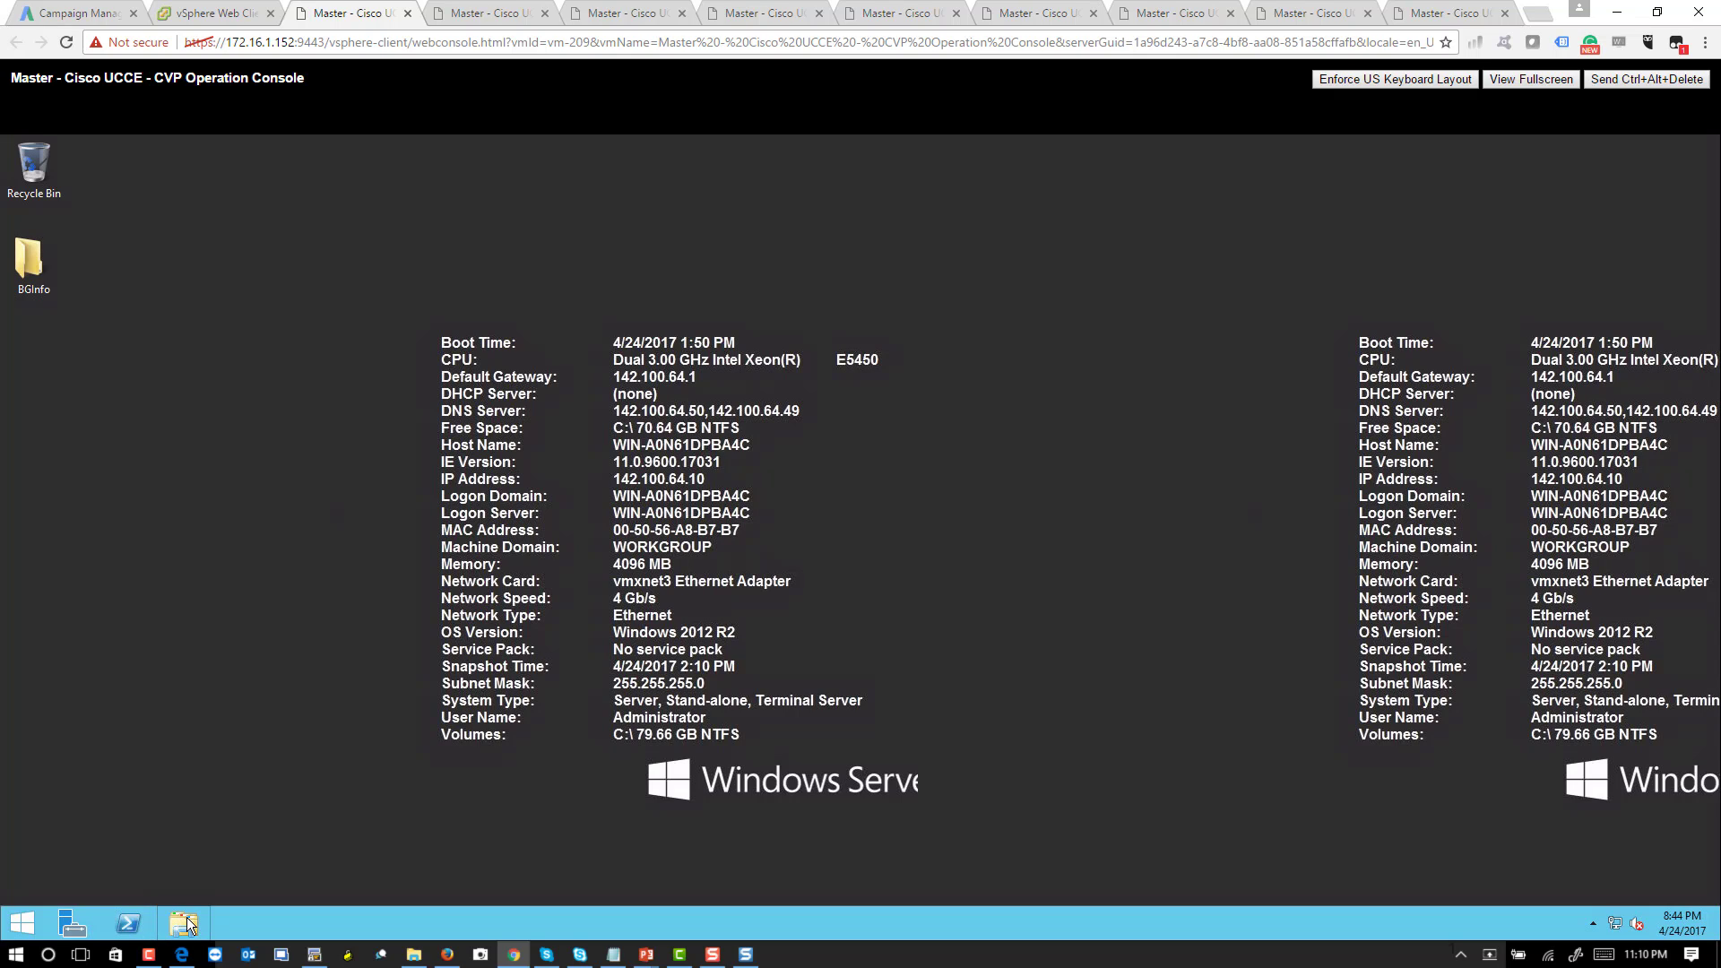
- Open File Explorer on This PC and dismiss the 'Application not found' errors from the DVD drive
click(186, 916)
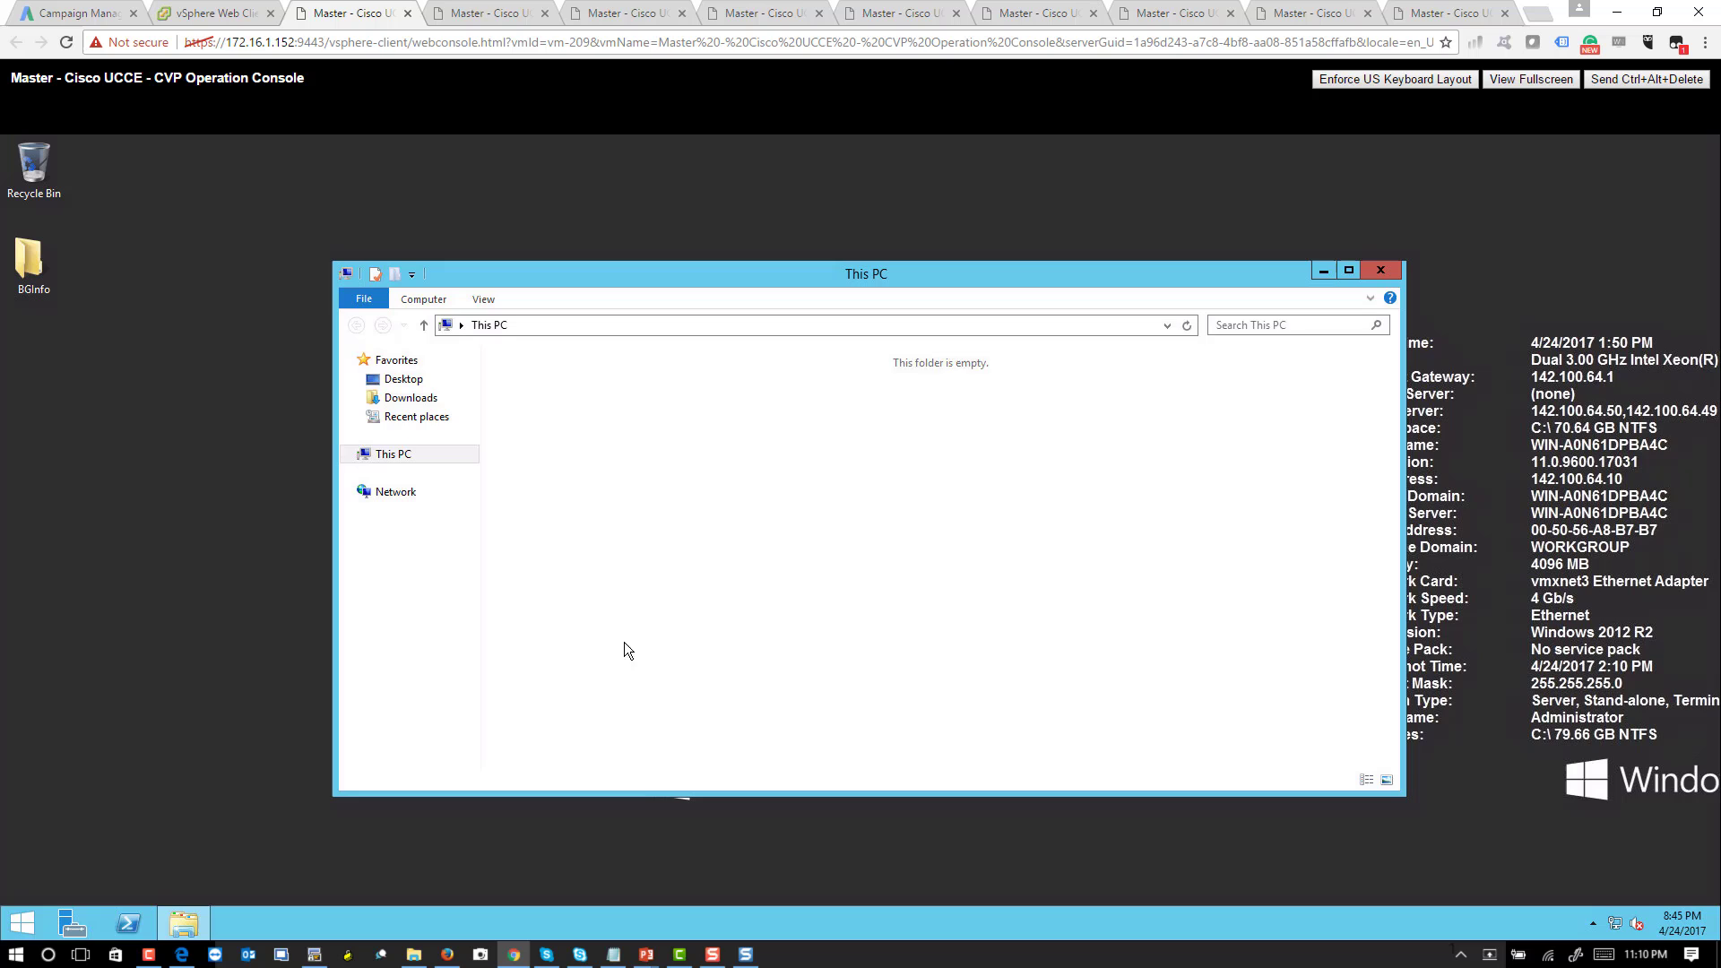
double_click(1045, 520)
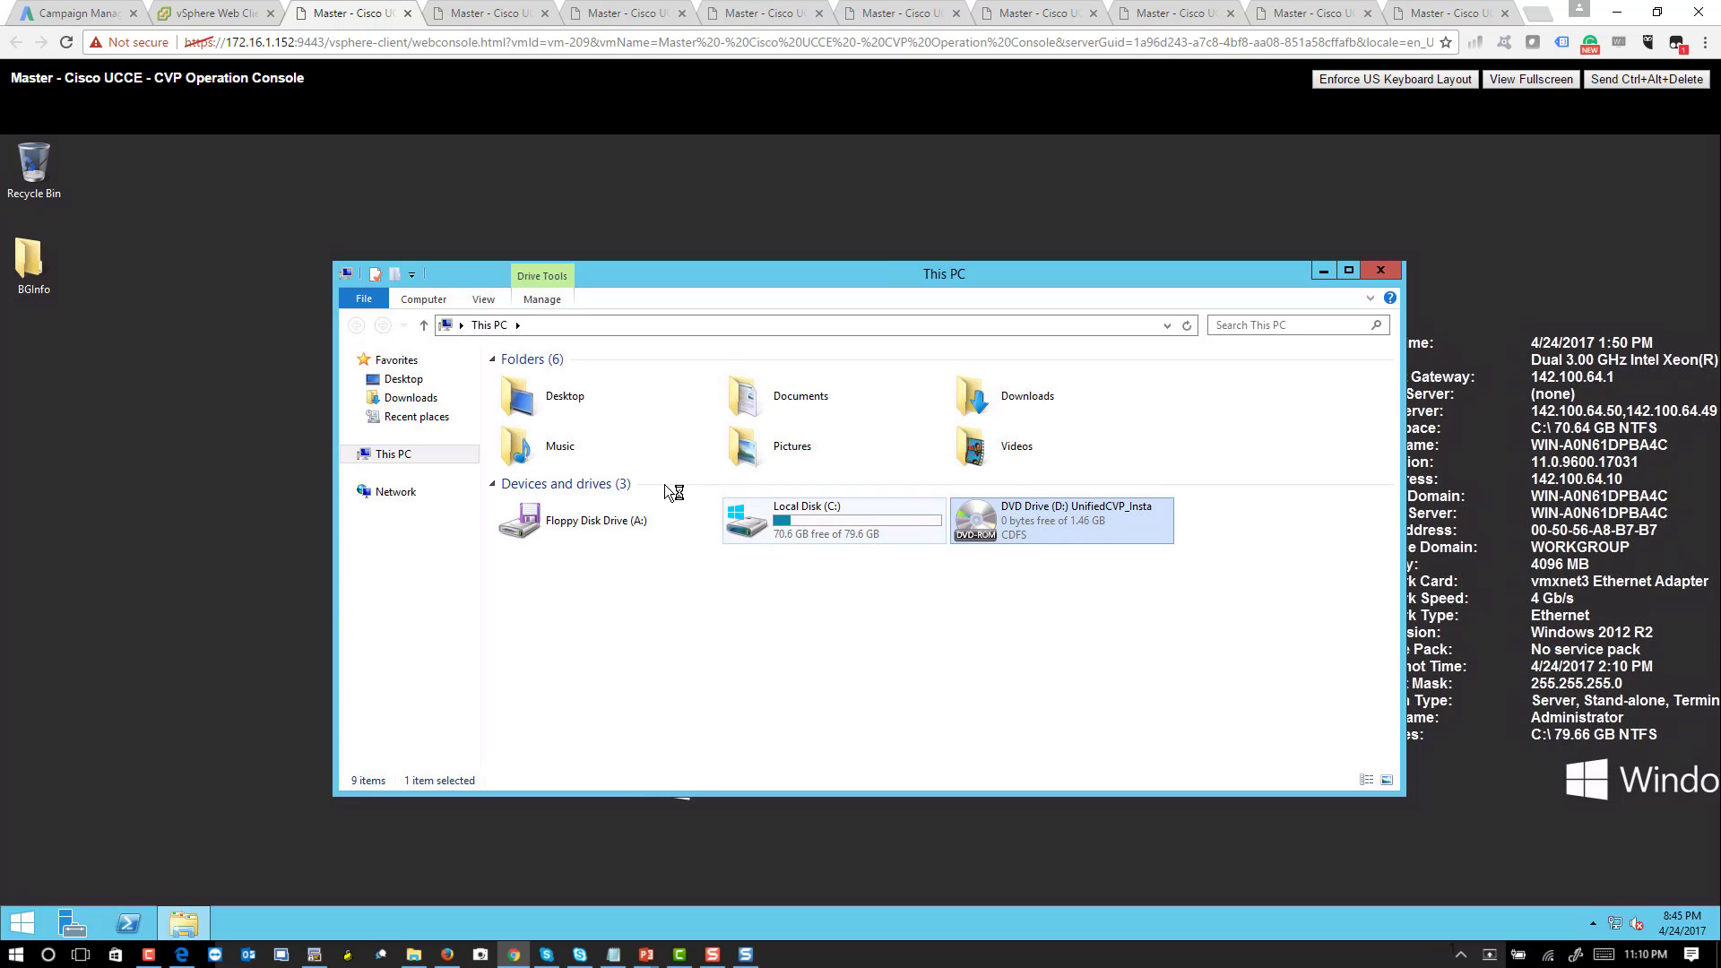
click(973, 549)
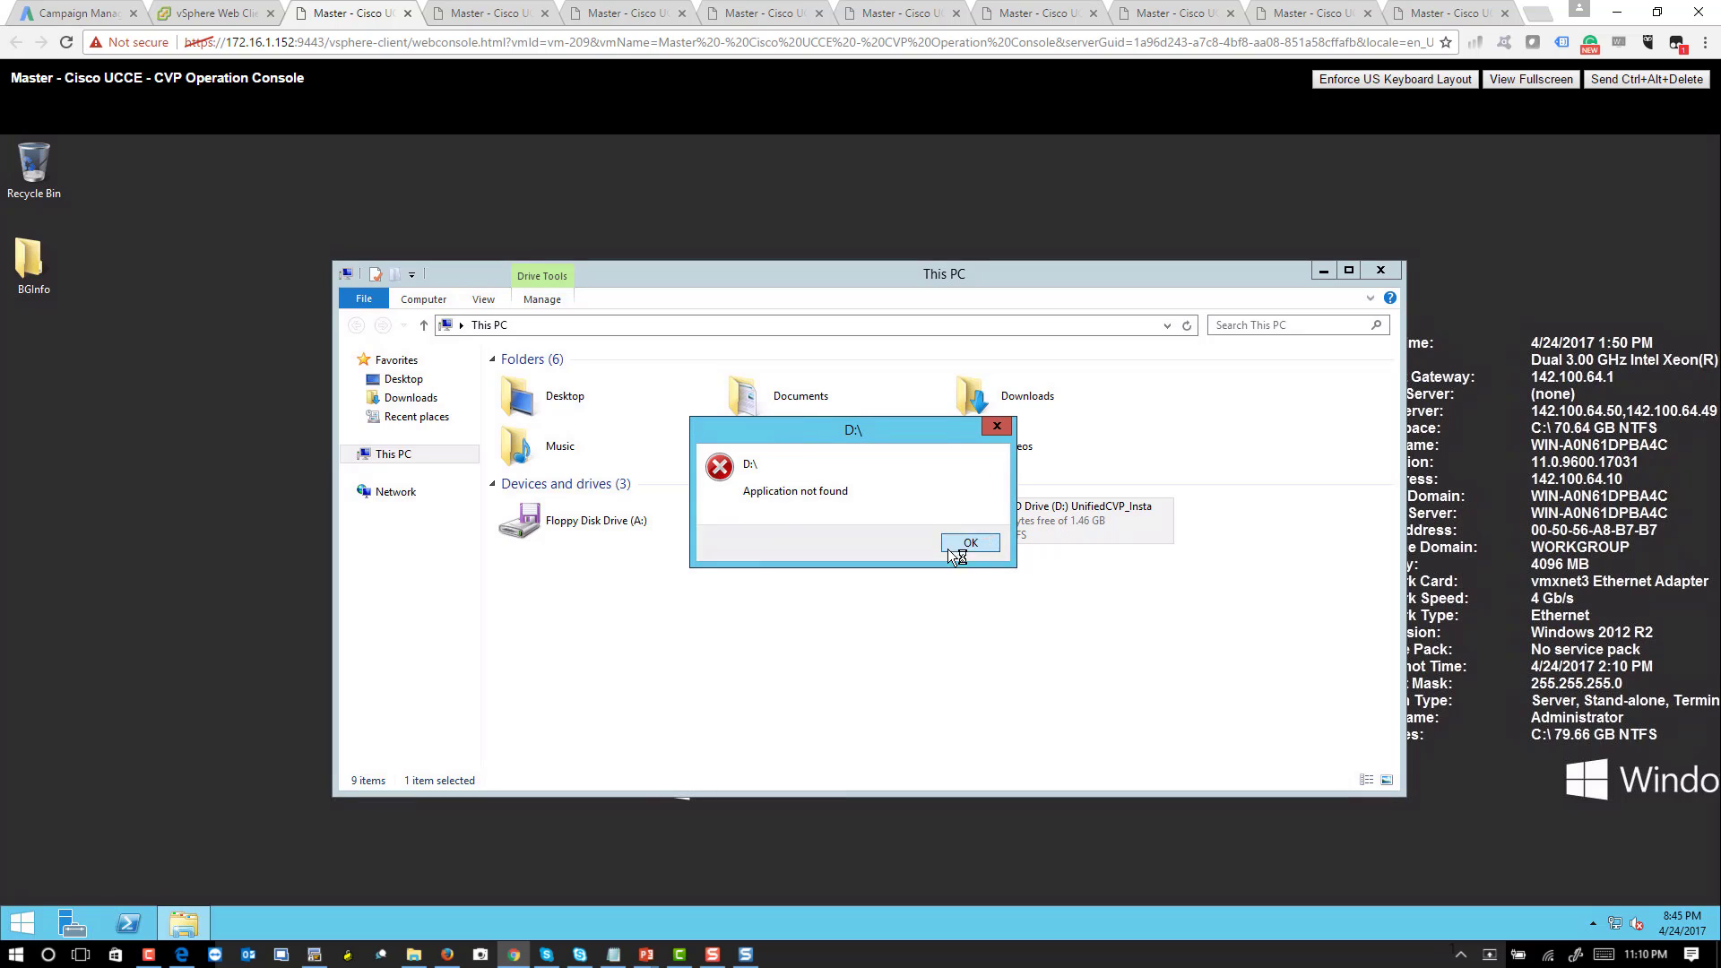
click(968, 543)
- Browse to DVD Drive (D:) > CVP > Installer_Windows, start setup, and minimize Explorer
click(350, 453)
click(448, 606)
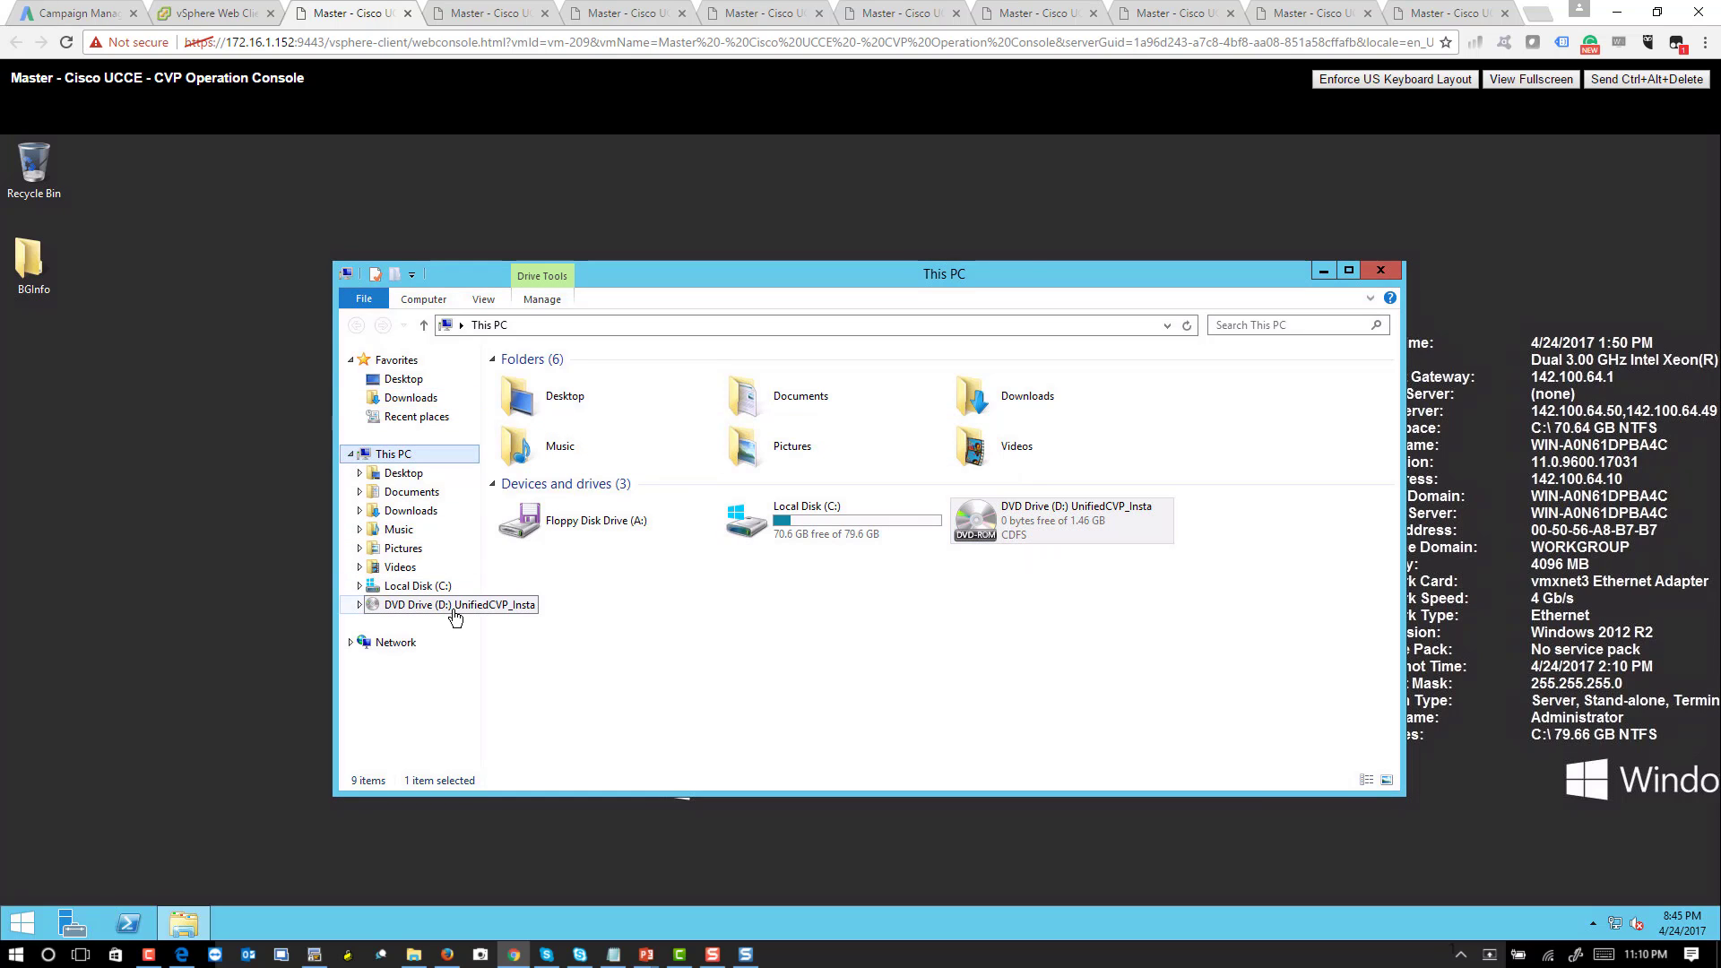
double_click(526, 423)
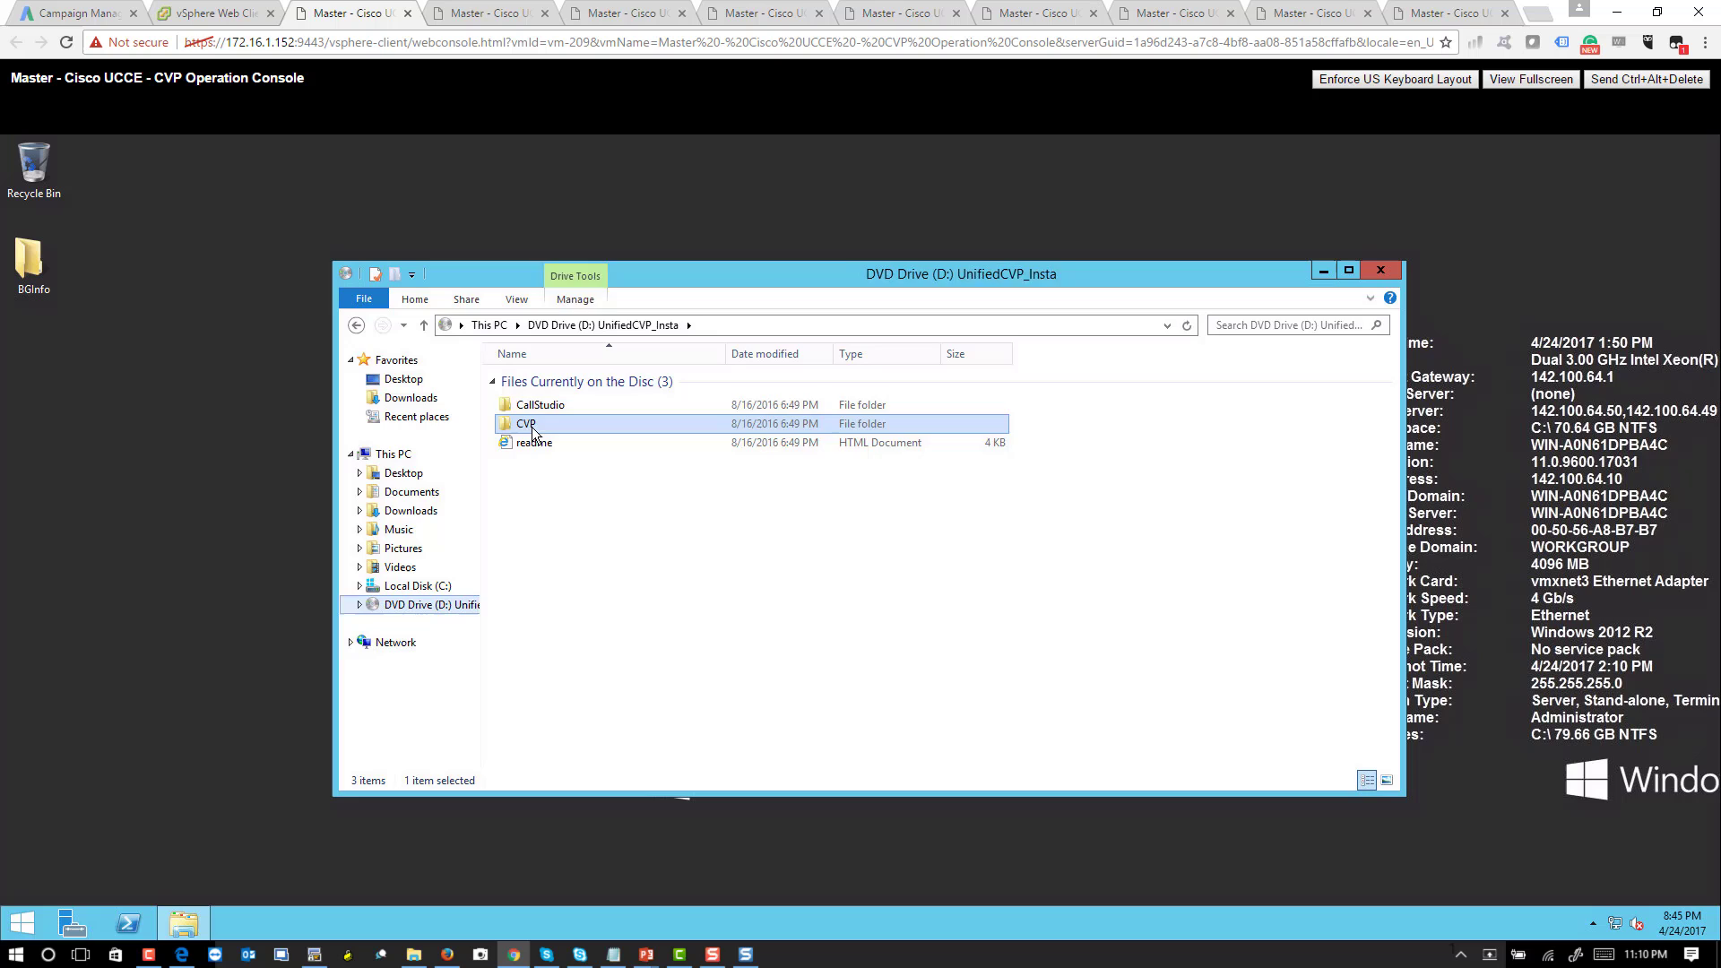
click(541, 439)
double_click(543, 440)
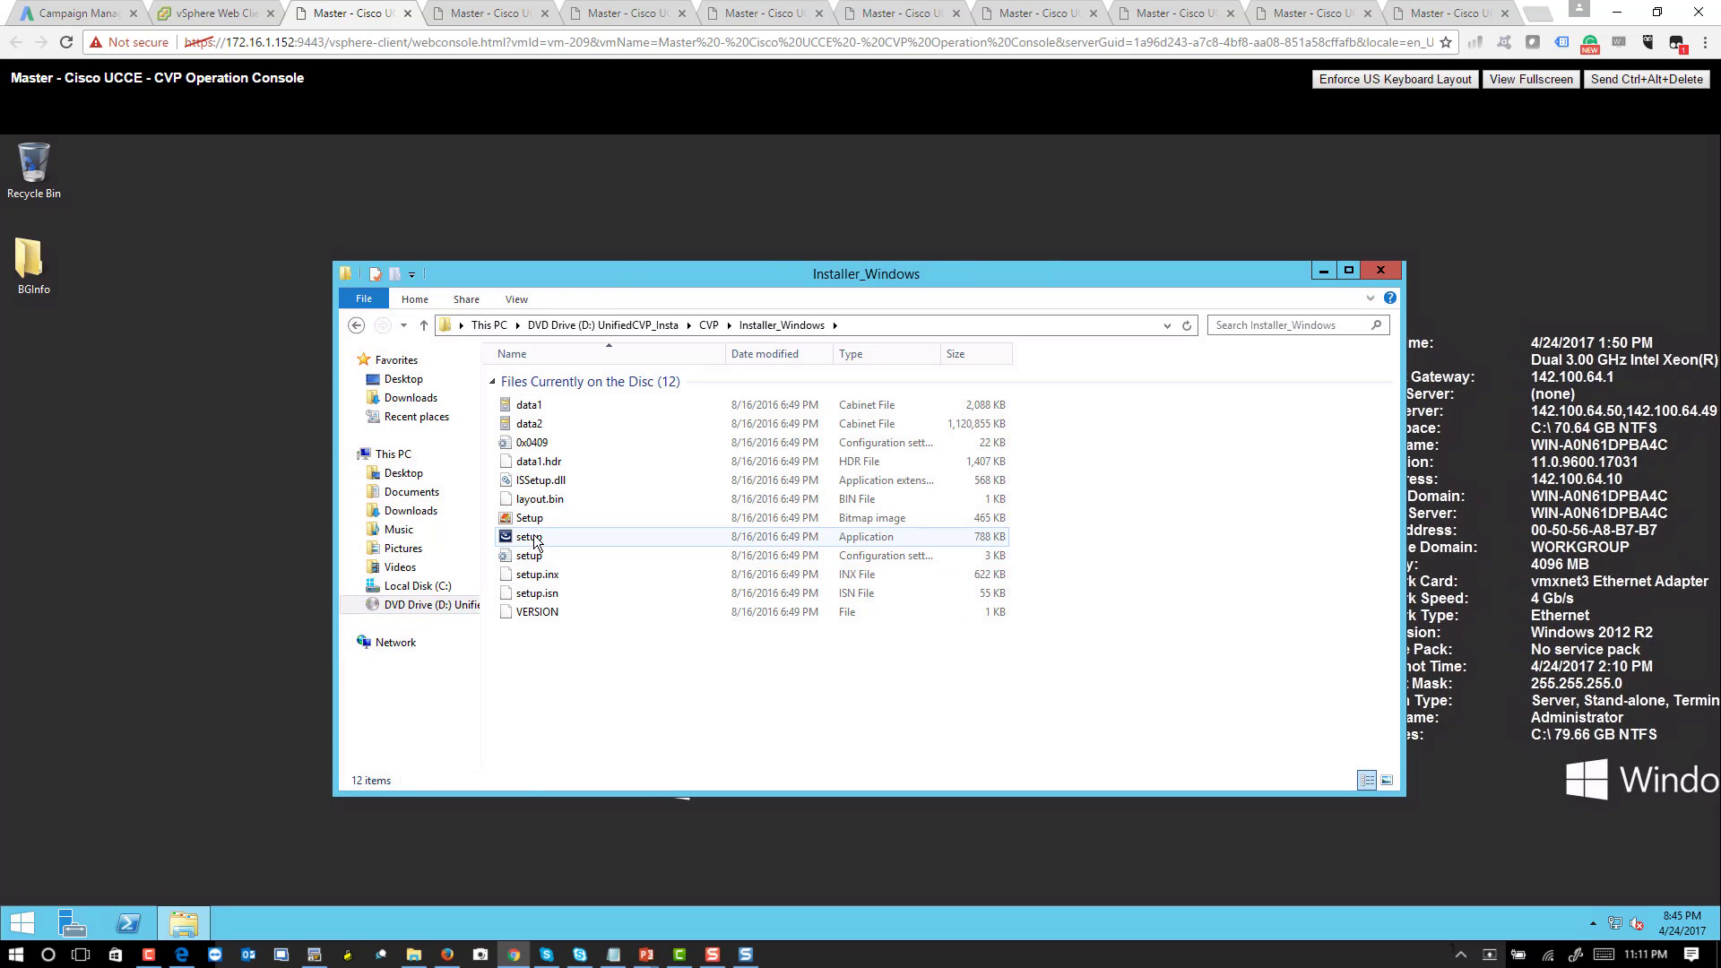
click(538, 536)
click(1322, 272)
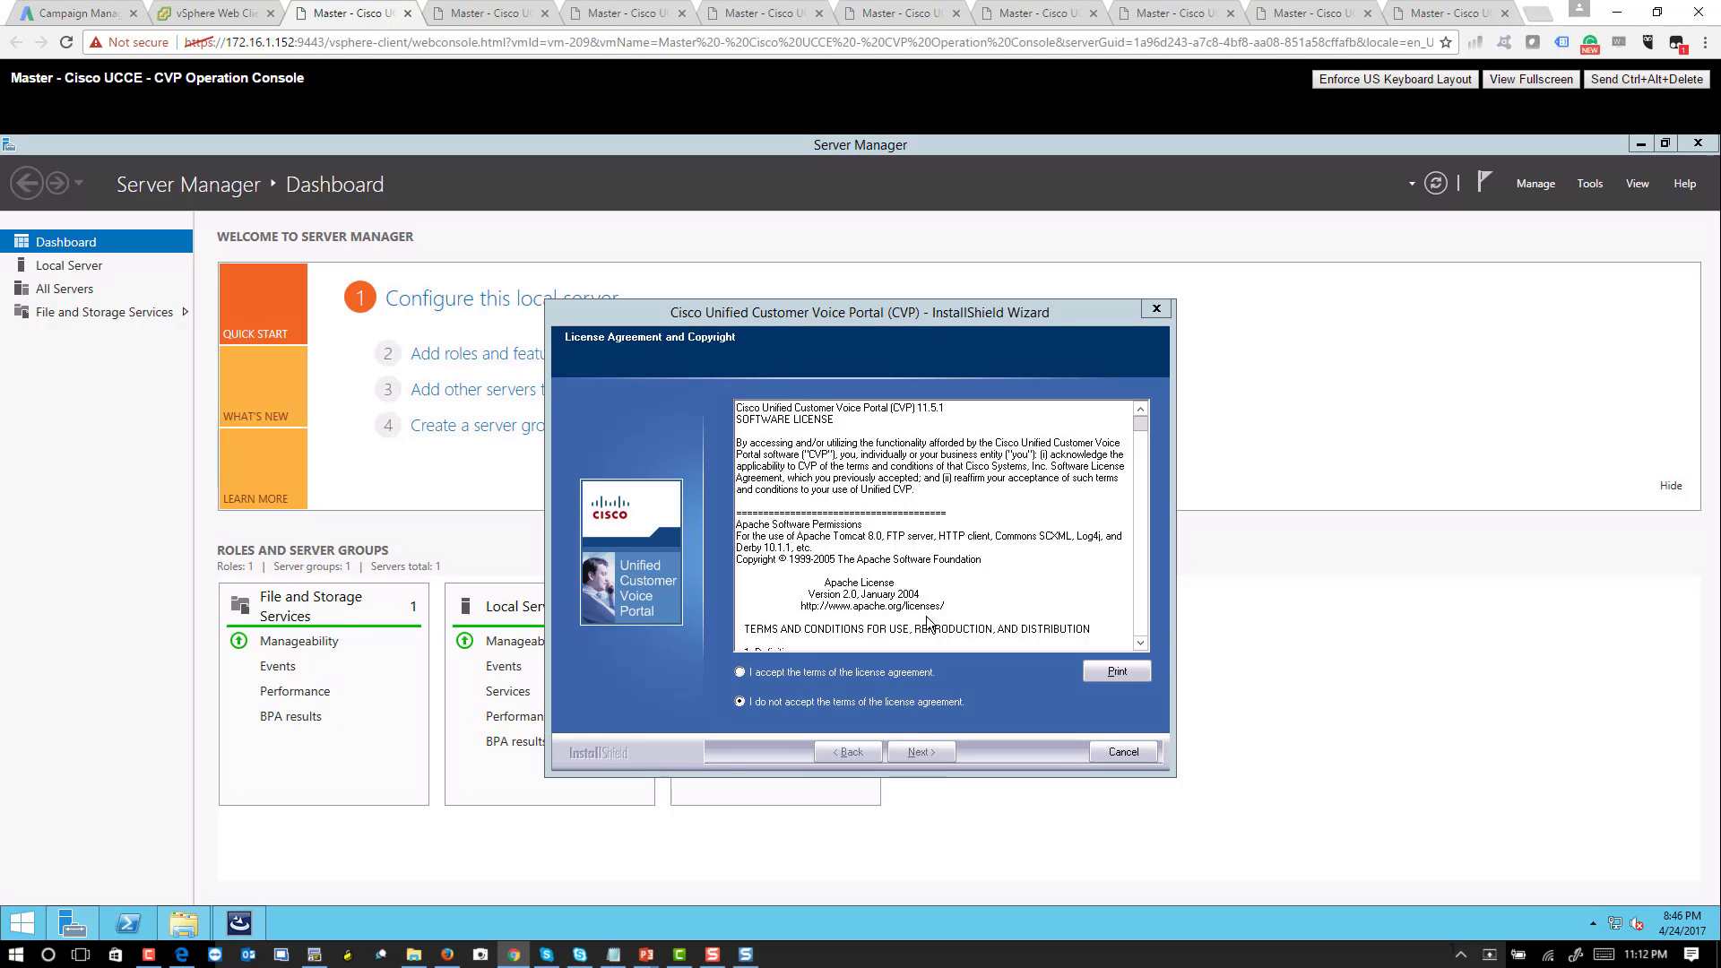
- Accept the license, choose the Operations Console package, keep U-Law and the default C:\Cisco\CVP folder
click(739, 672)
click(923, 749)
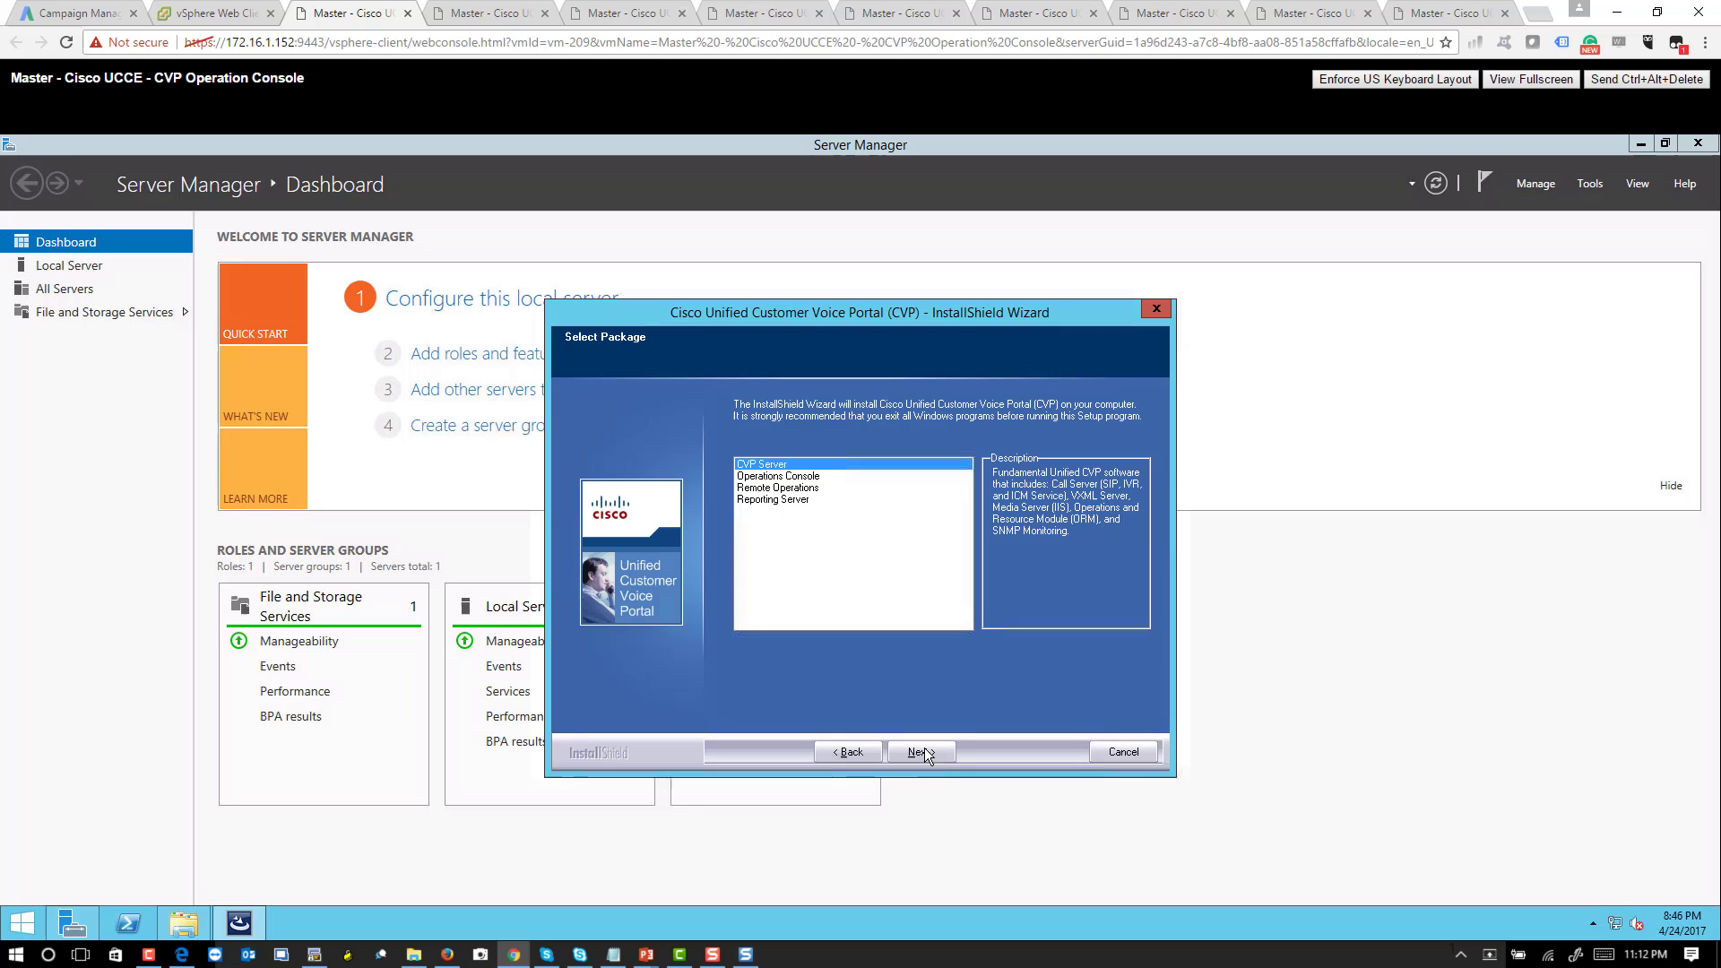
click(769, 477)
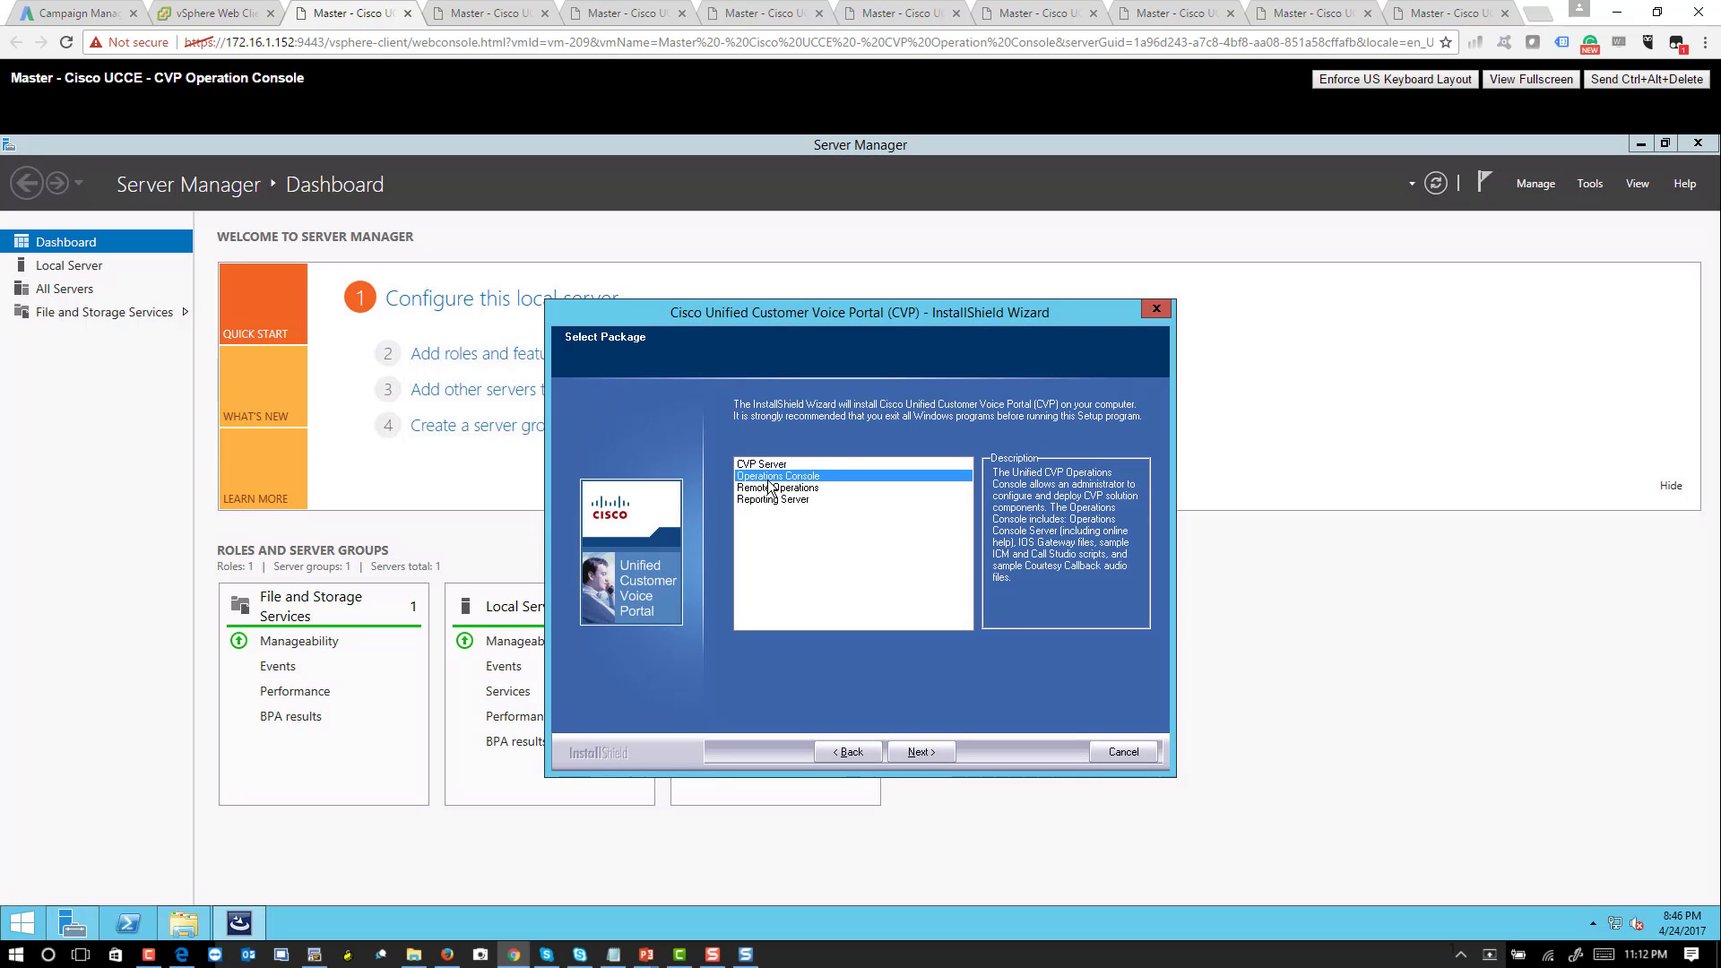
click(921, 755)
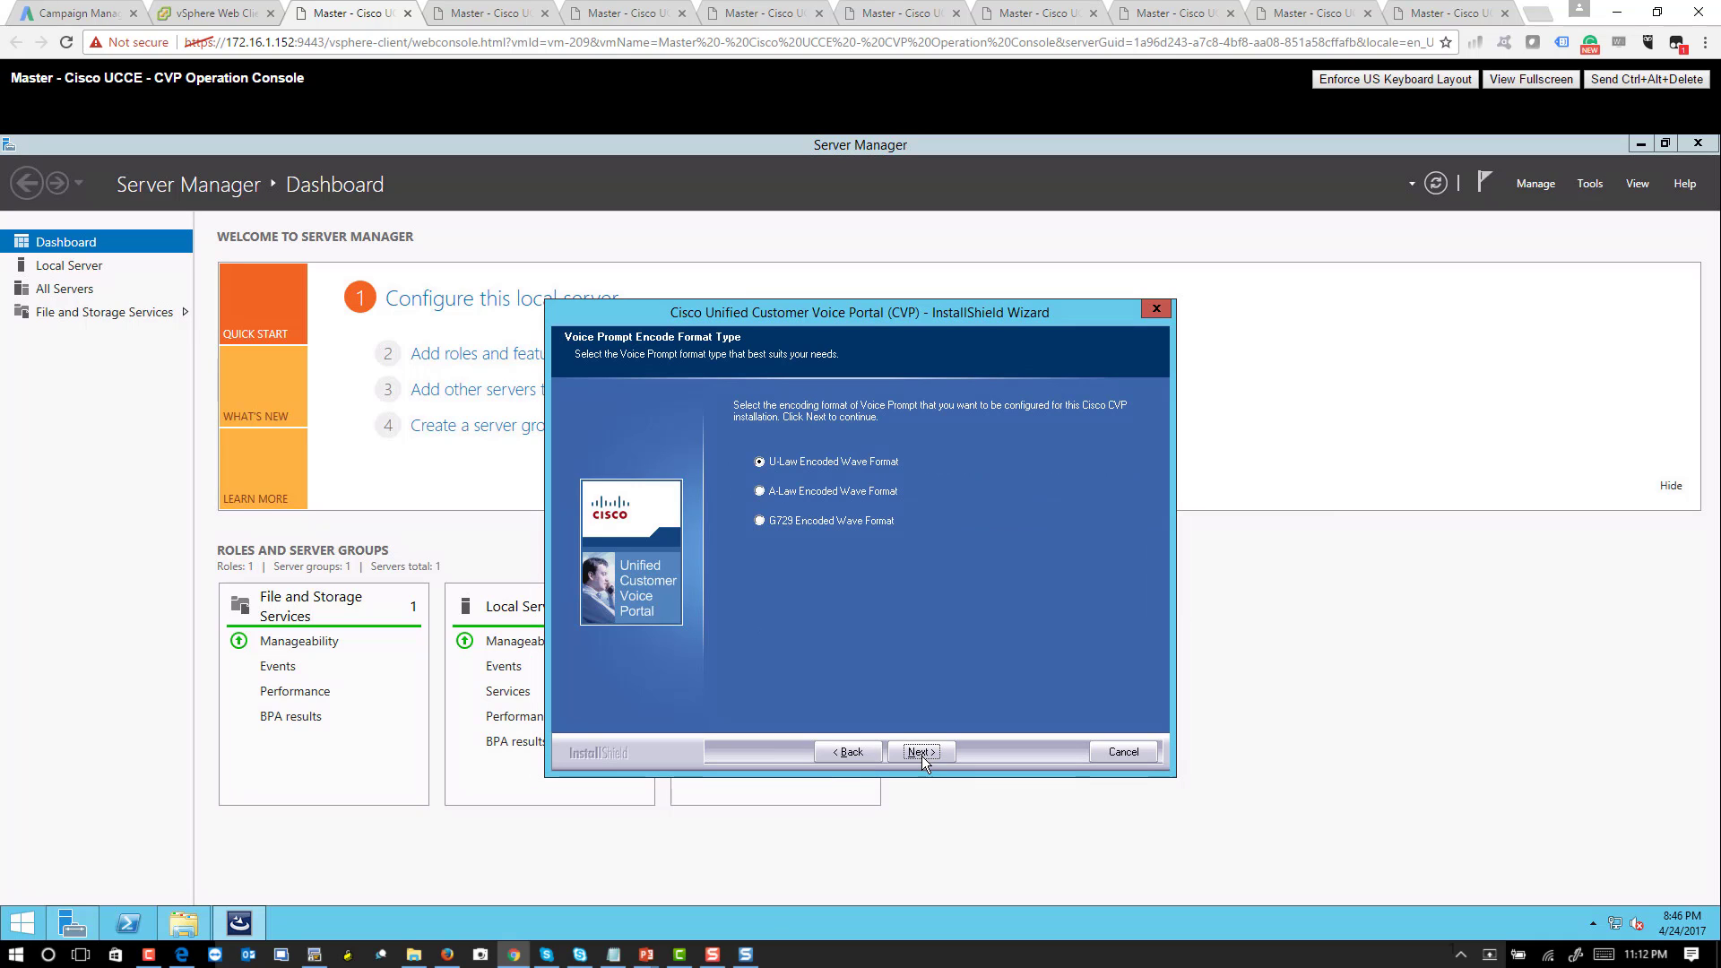
click(917, 753)
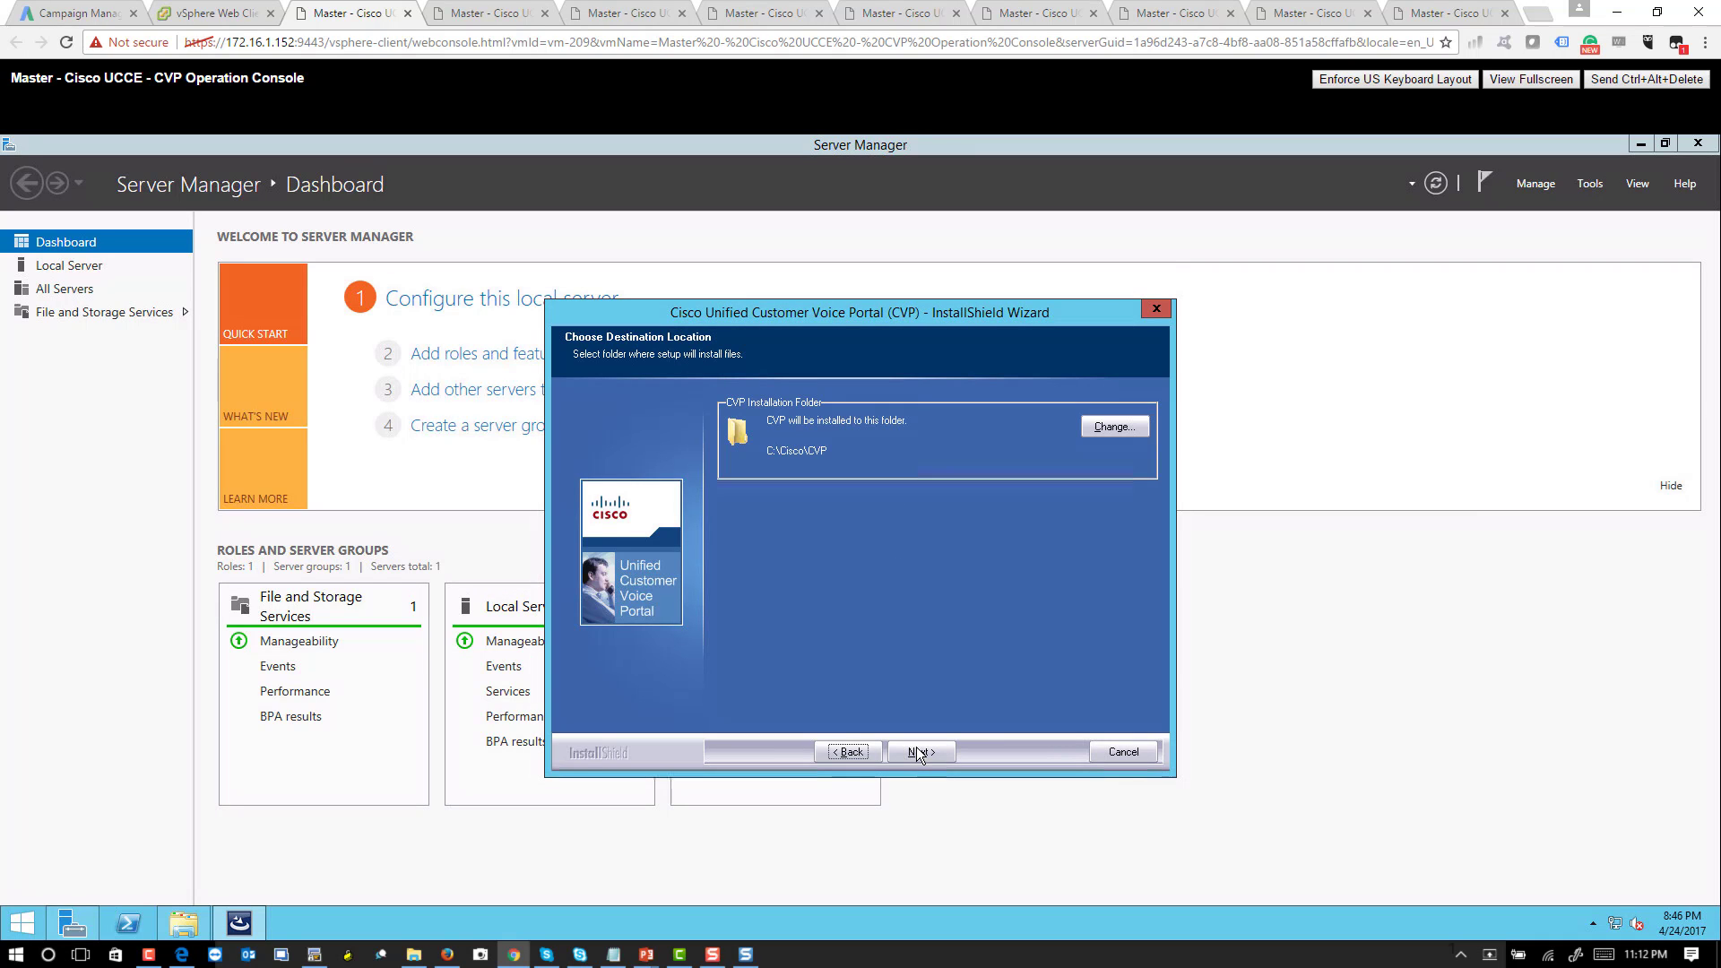
click(918, 757)
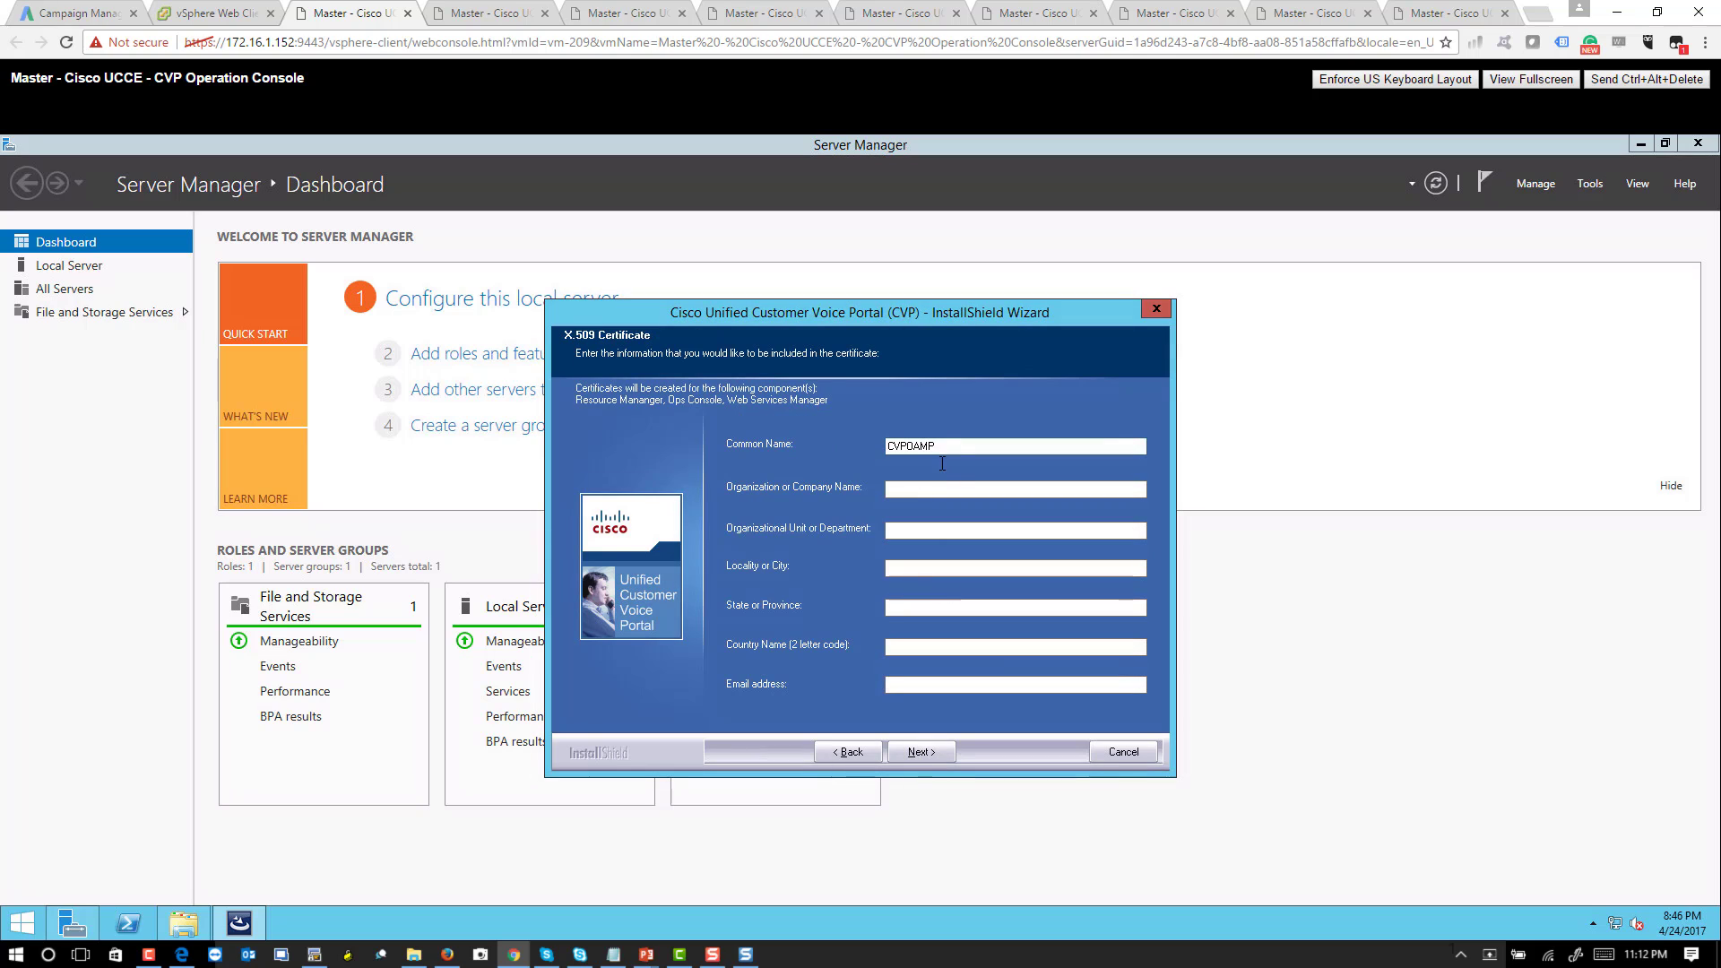
- Enter certificate details: VoiceBootcamp Inc, UCCE, San Jose, CA, US, plus the contact's e-mail
click(920, 489)
text(VoiceBootcamp Inc)
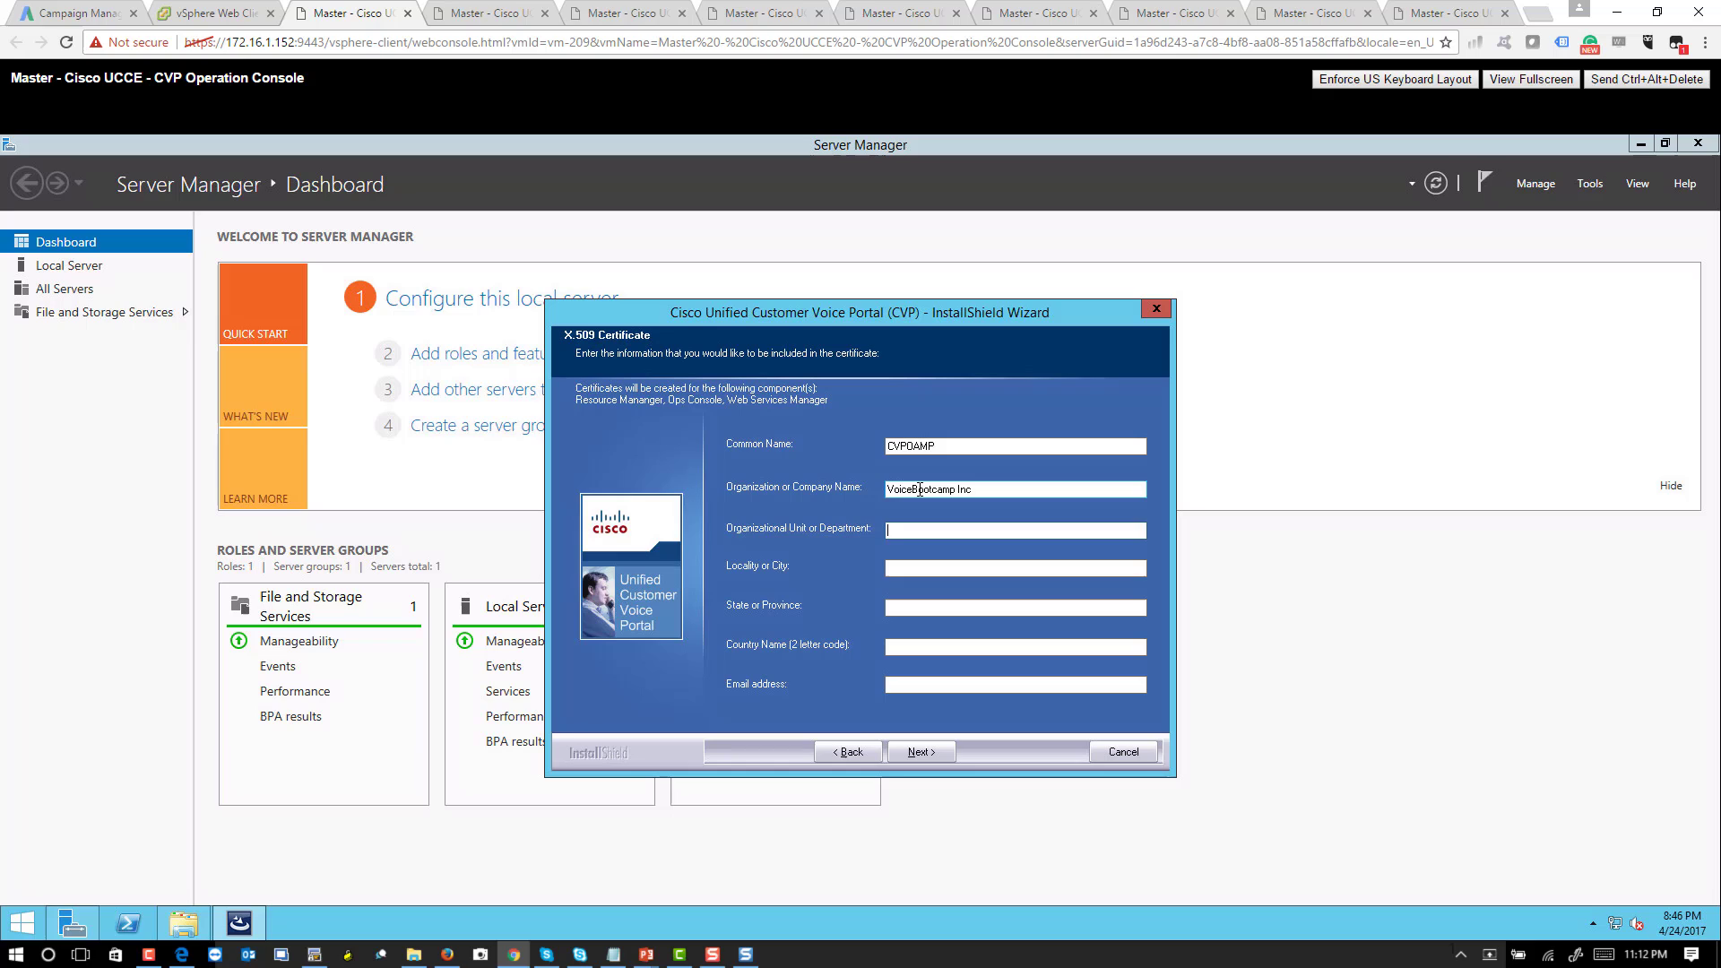
key(Tab)
text(UCCE)
key(Tab)
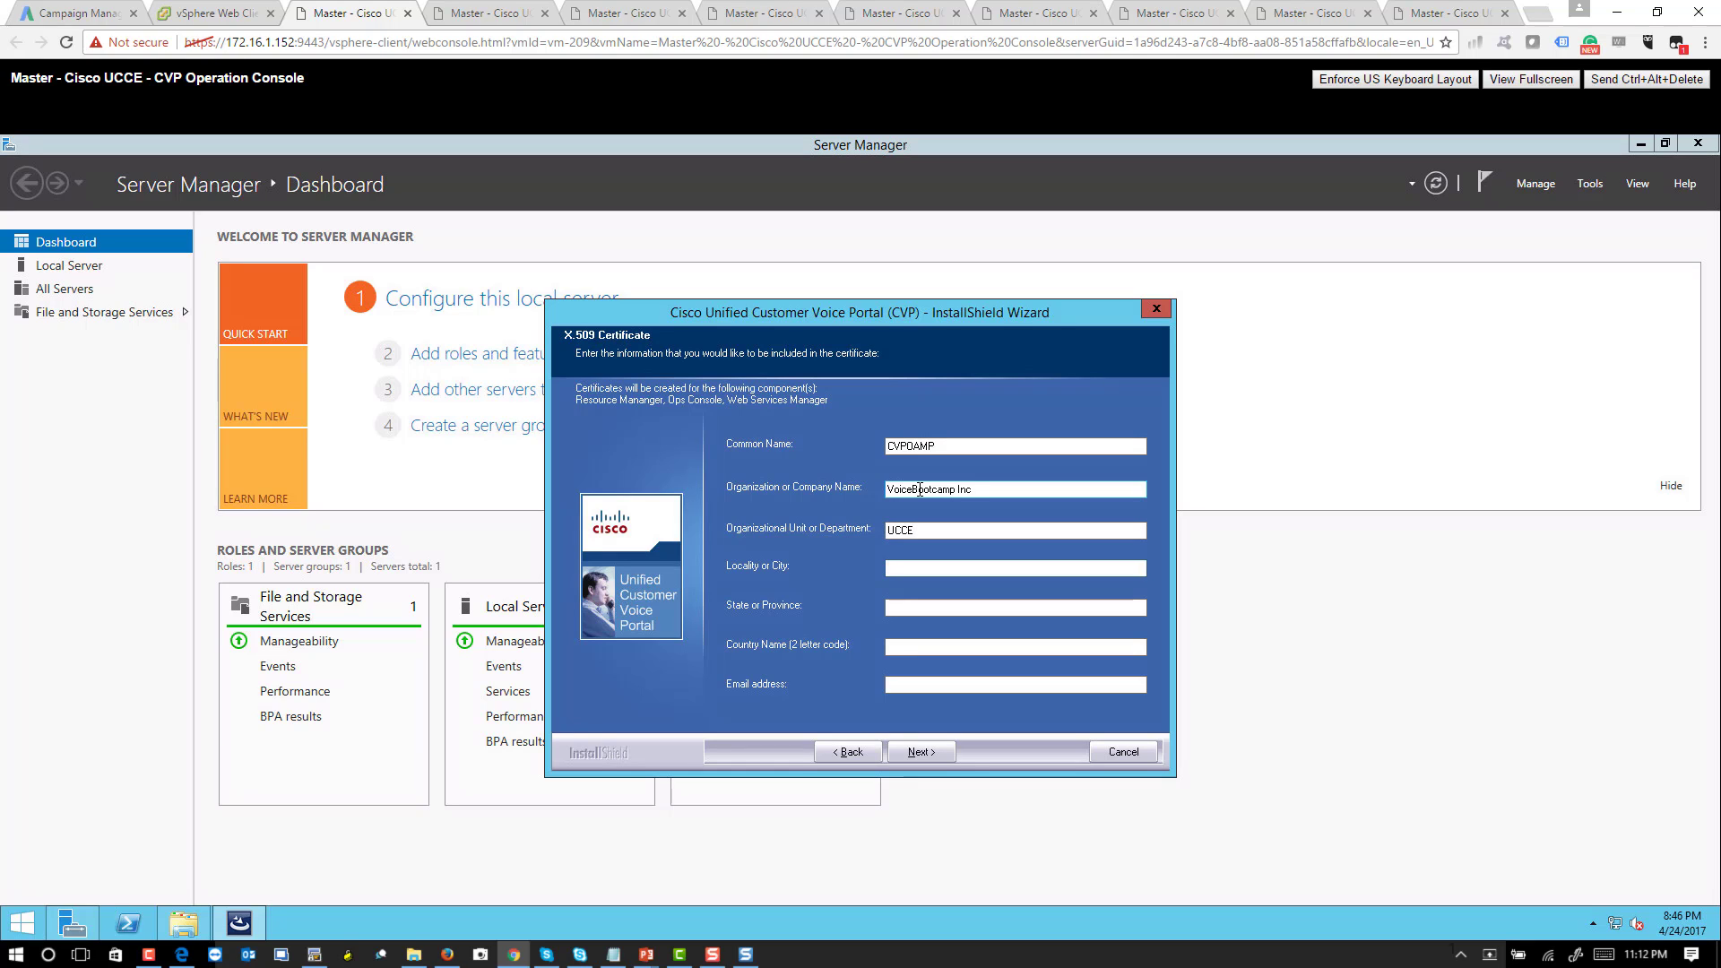
text(San Jose)
key(Tab)
text(CA)
key(Tab)
text(US)
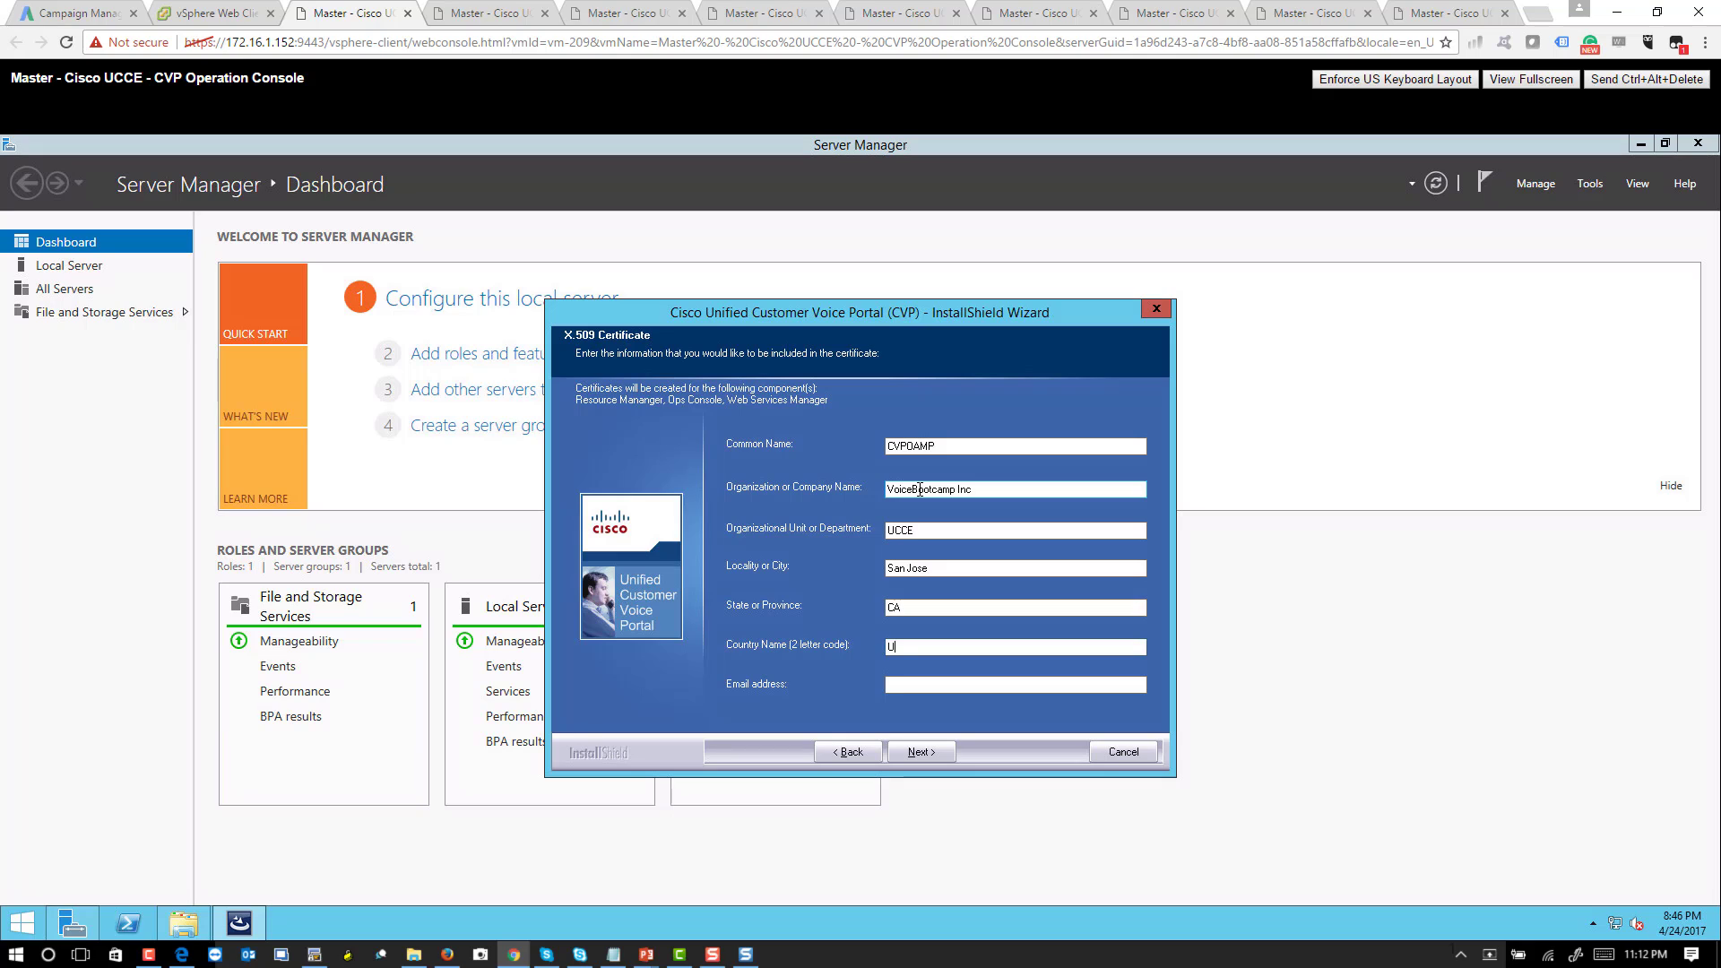
key(Tab)
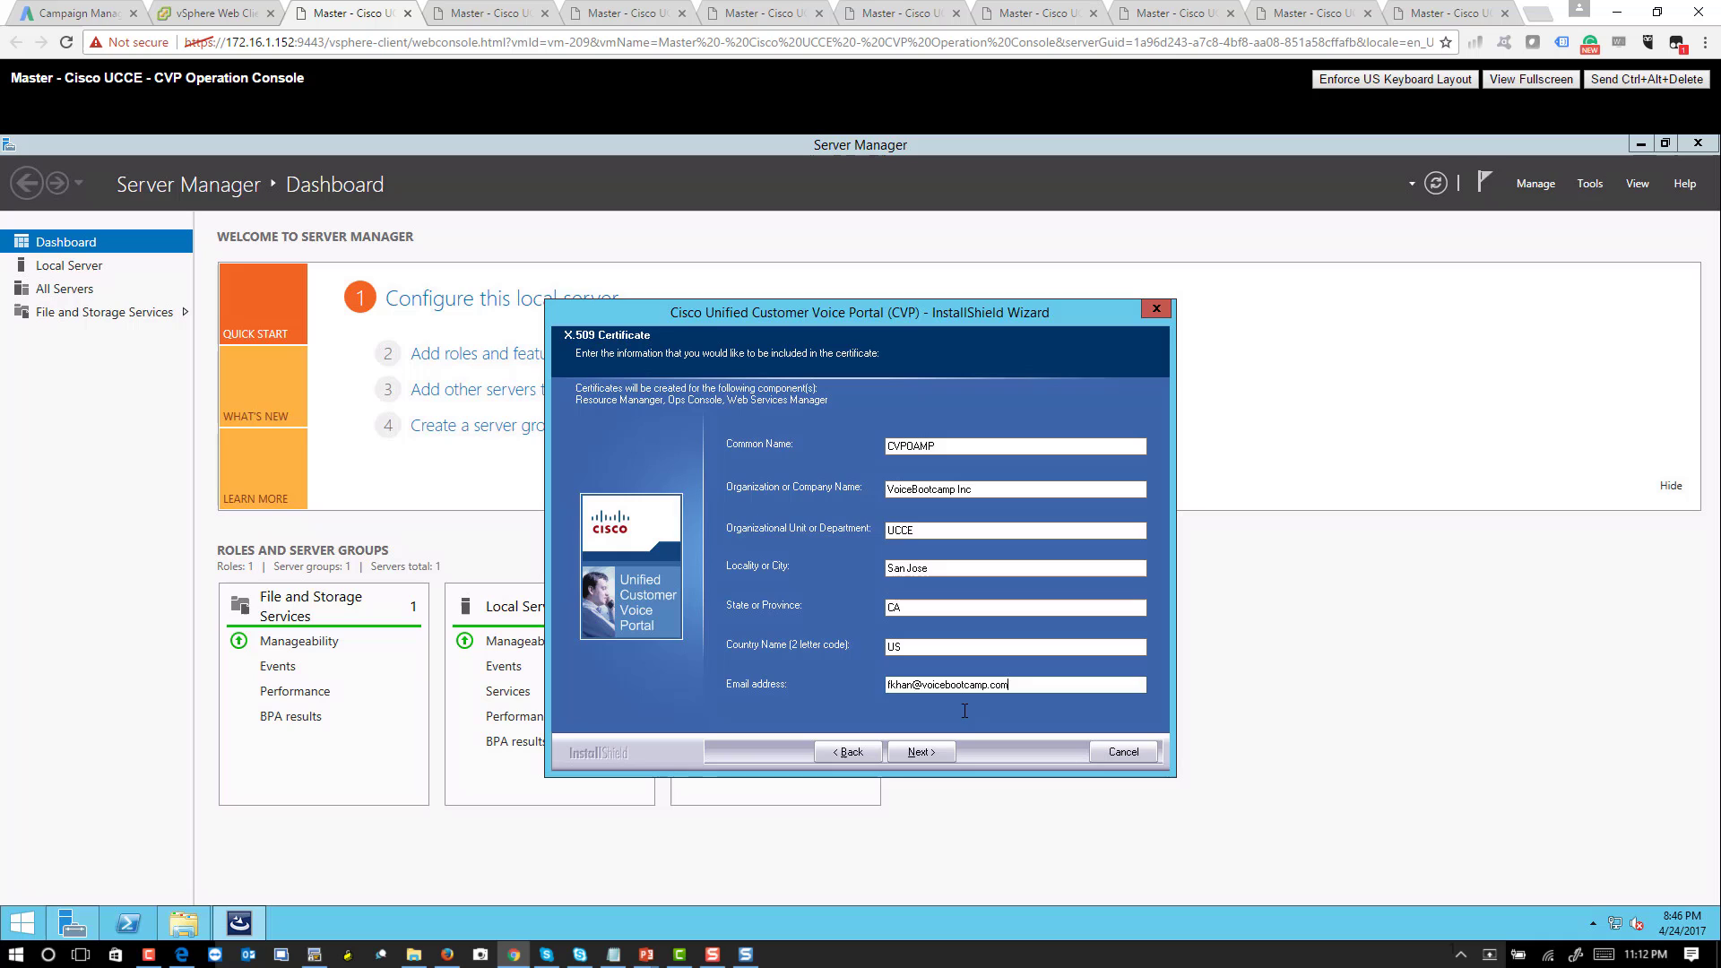
click(932, 751)
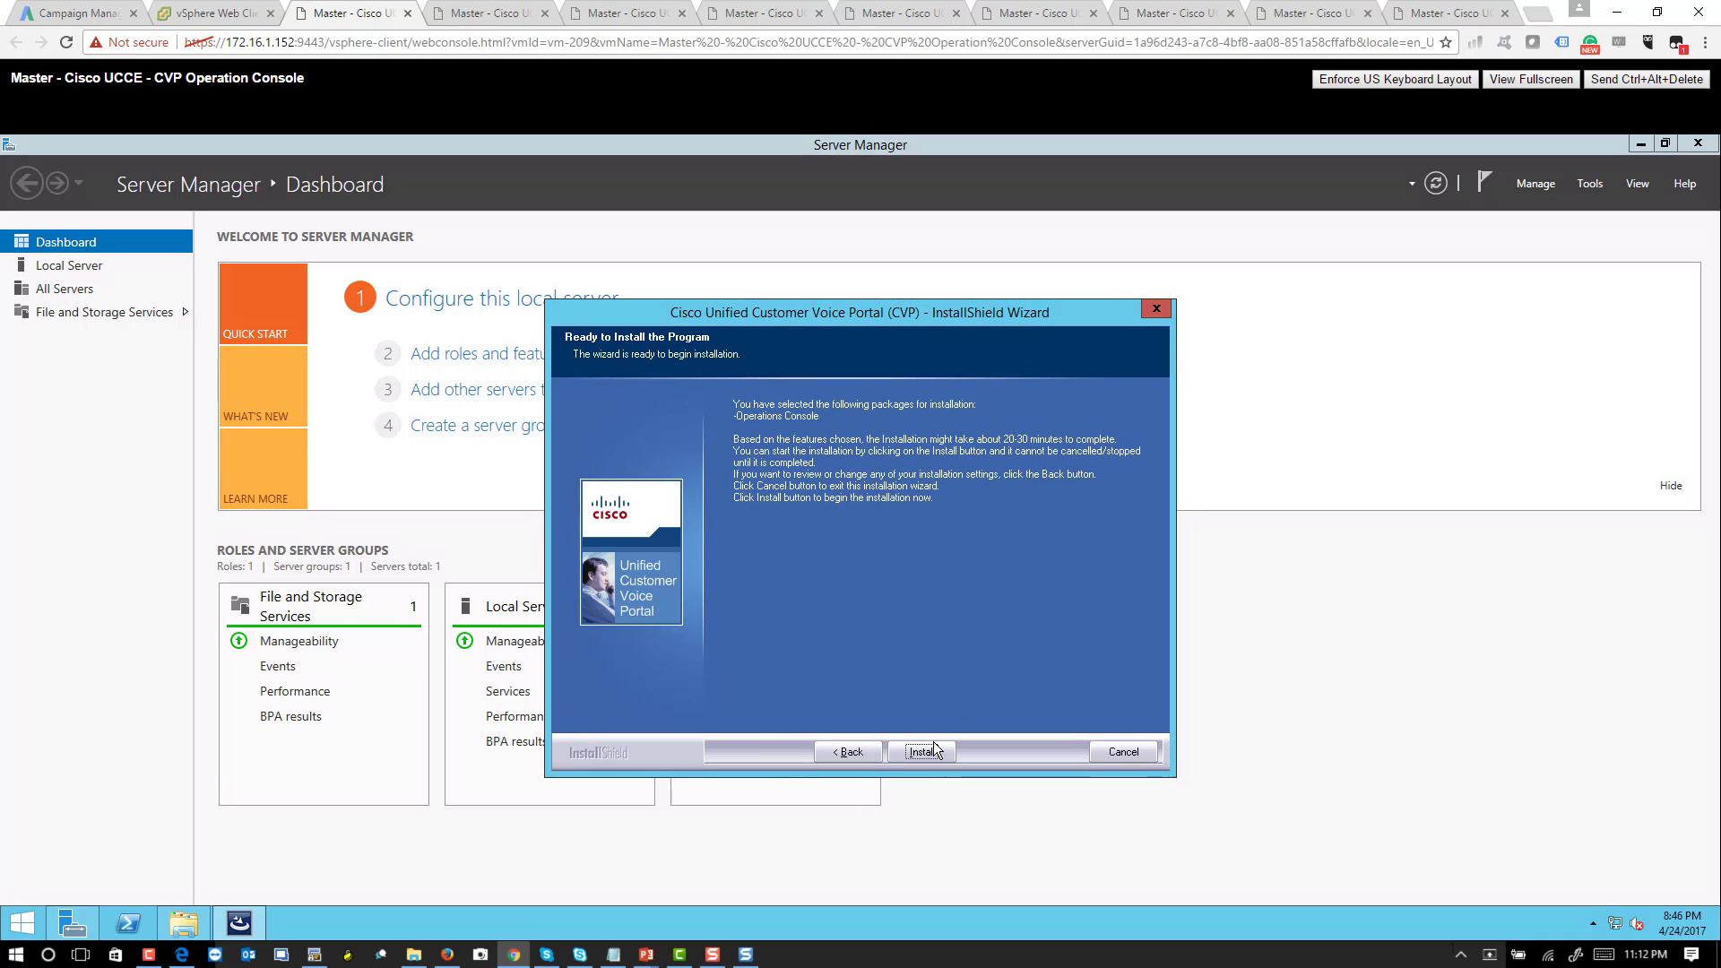
- Install the Operations Console and enter the OPSConsole administrator password in both fields
click(922, 751)
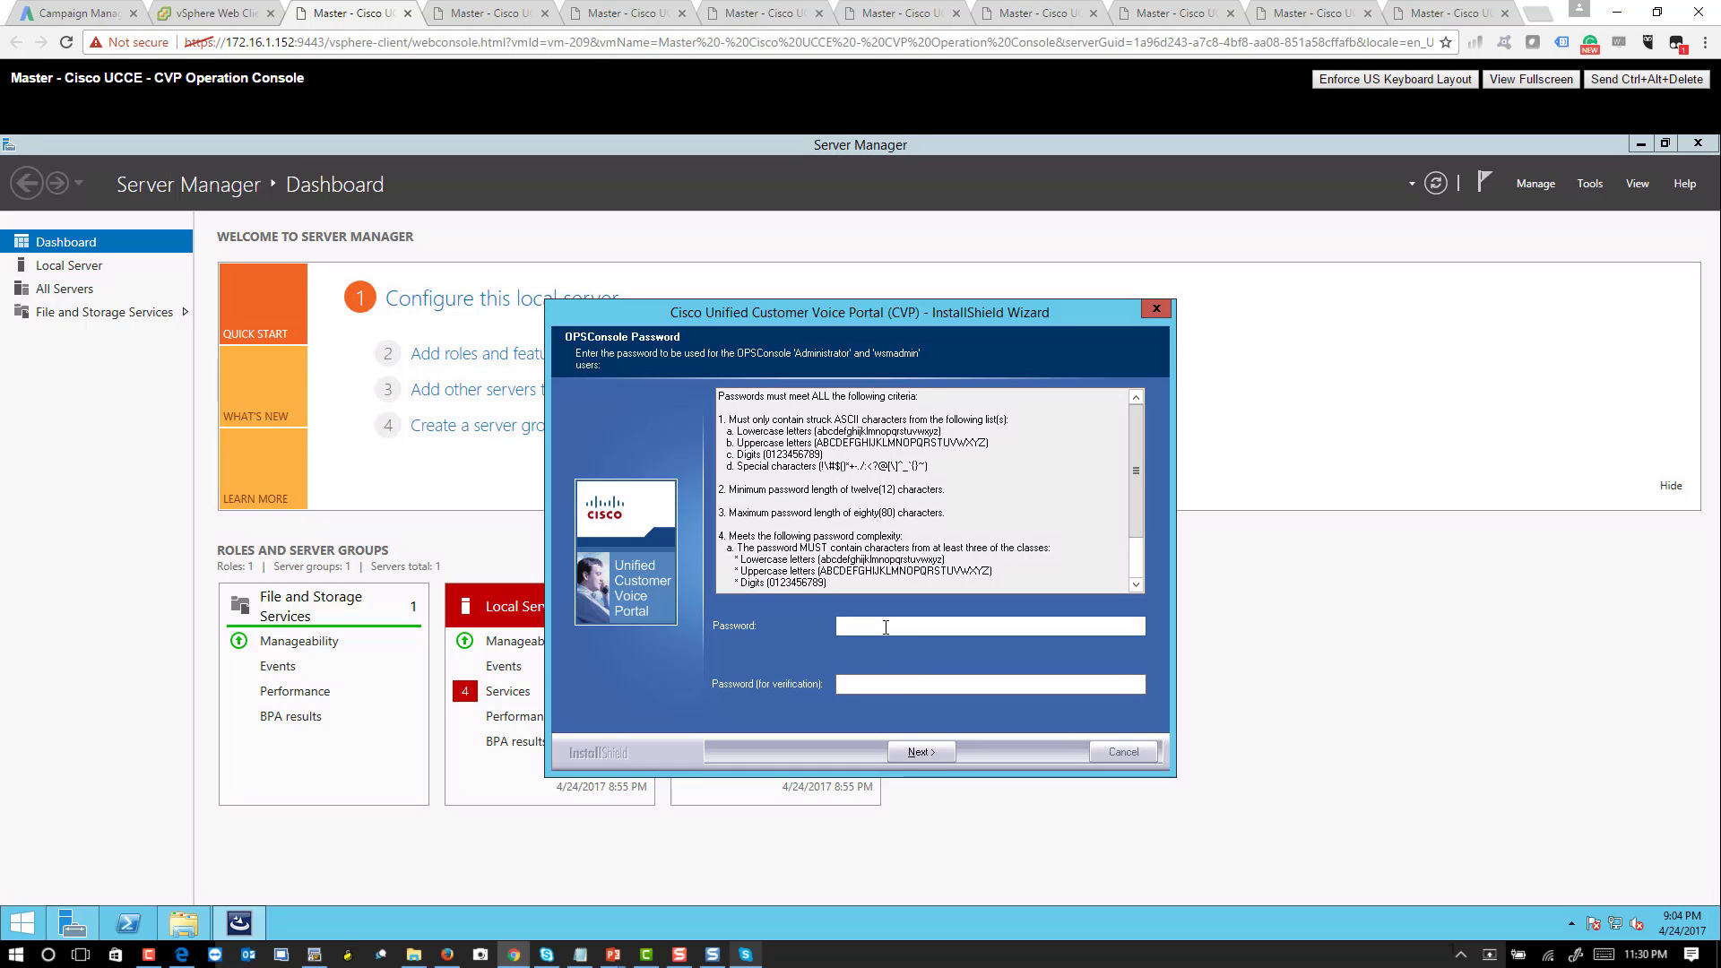
text(•••••••••••••••)
key(Tab)
text(••••••)
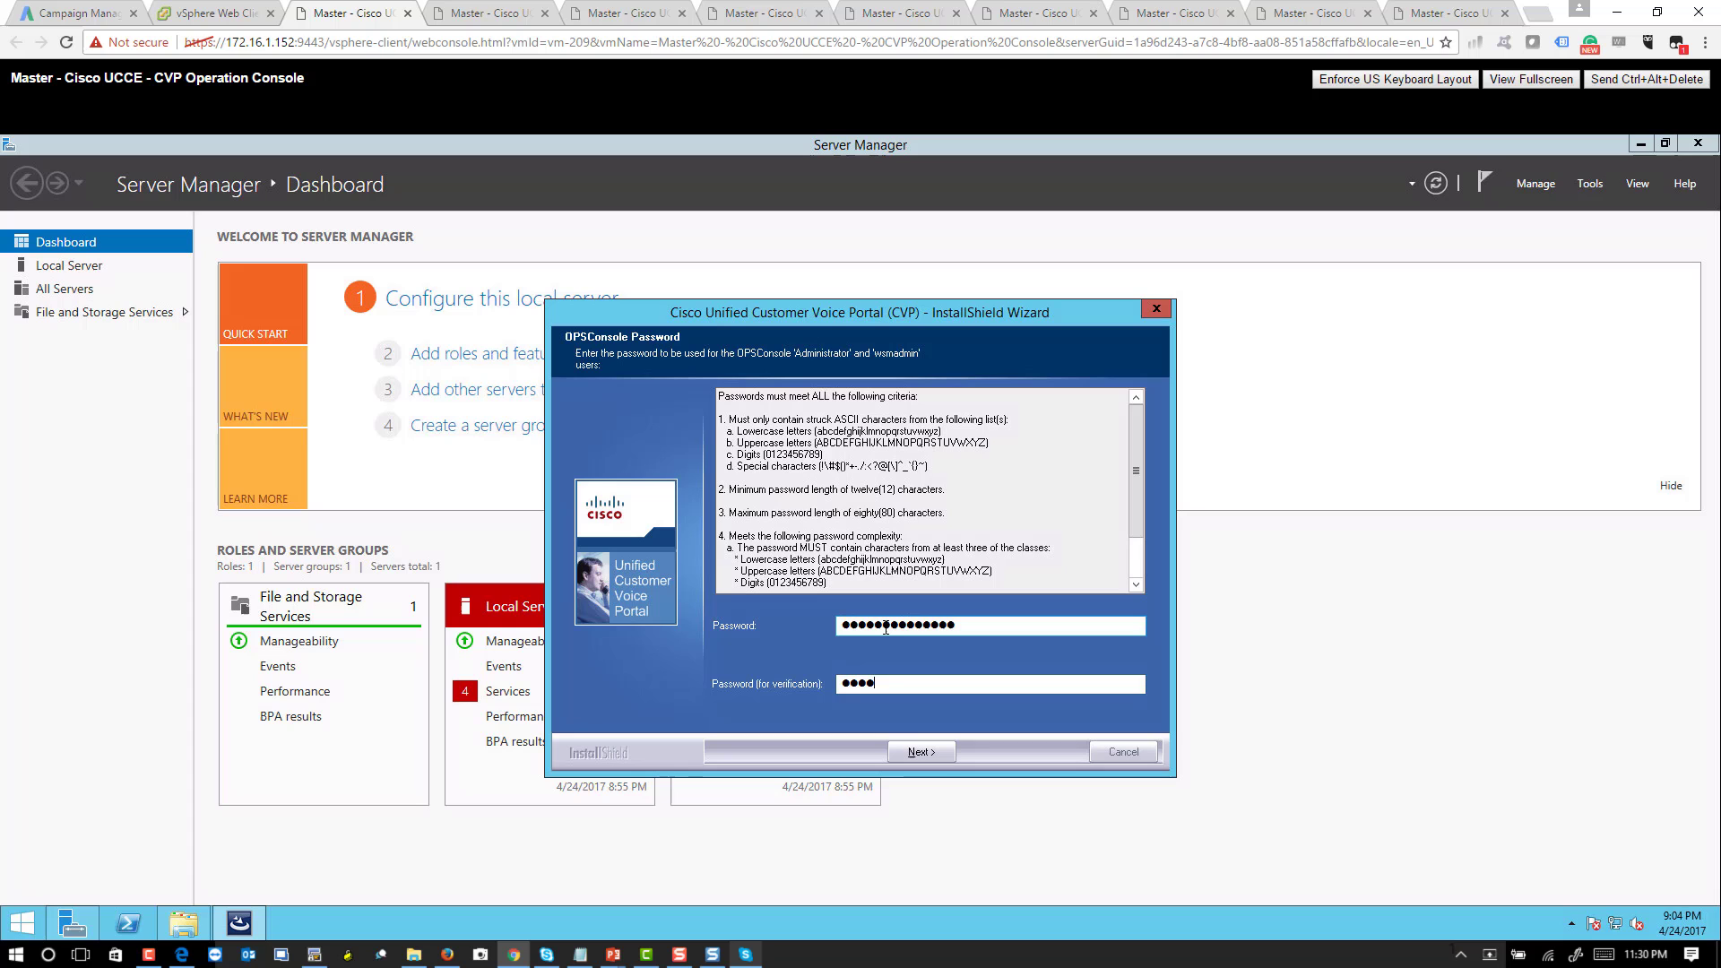
text(••••••••)
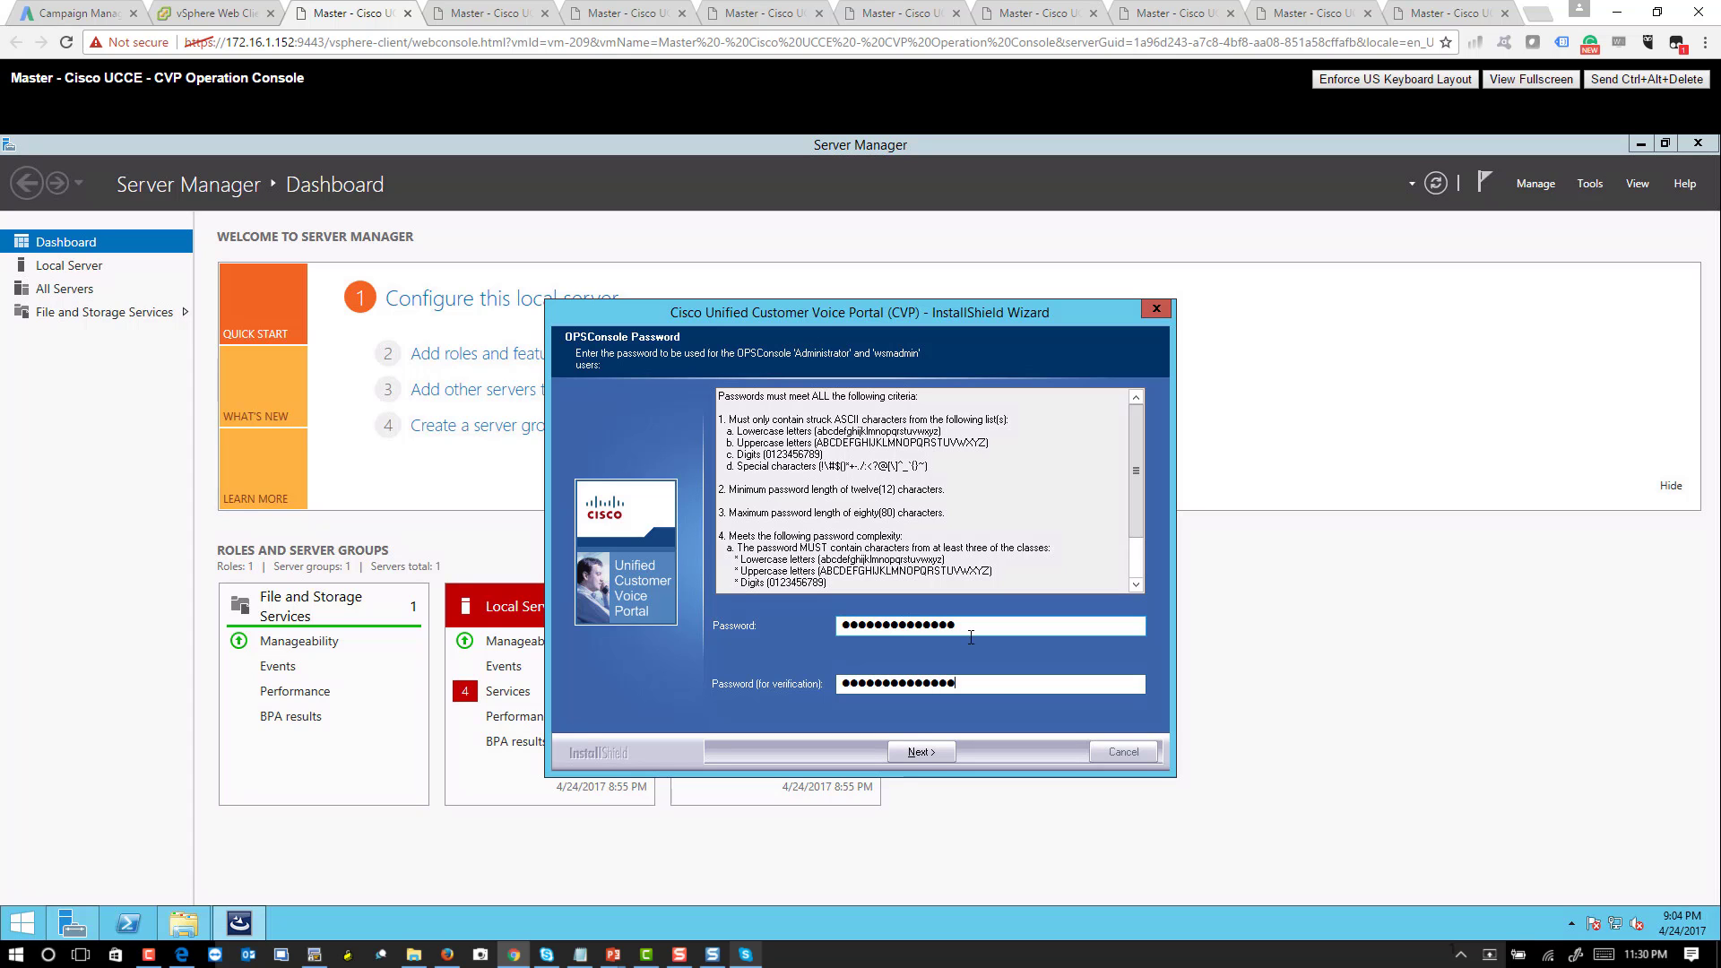
click(930, 761)
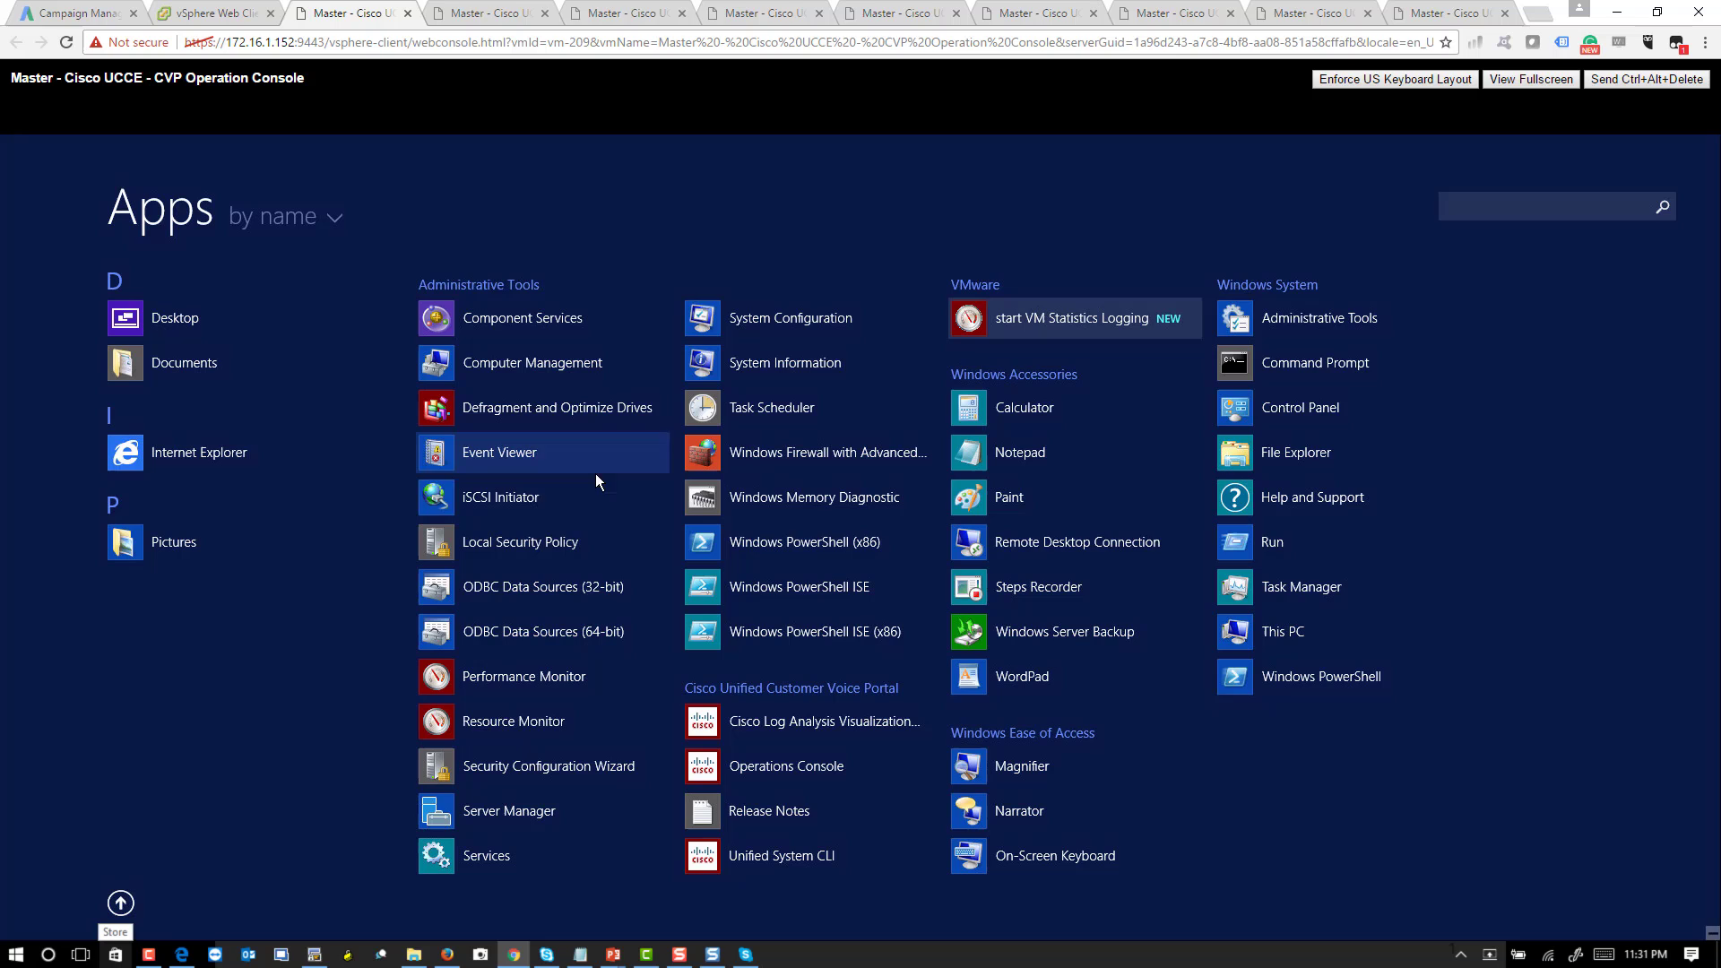
- Launch Operations Console from the Cisco Unified Customer Voice Portal group on the Apps screen
click(810, 769)
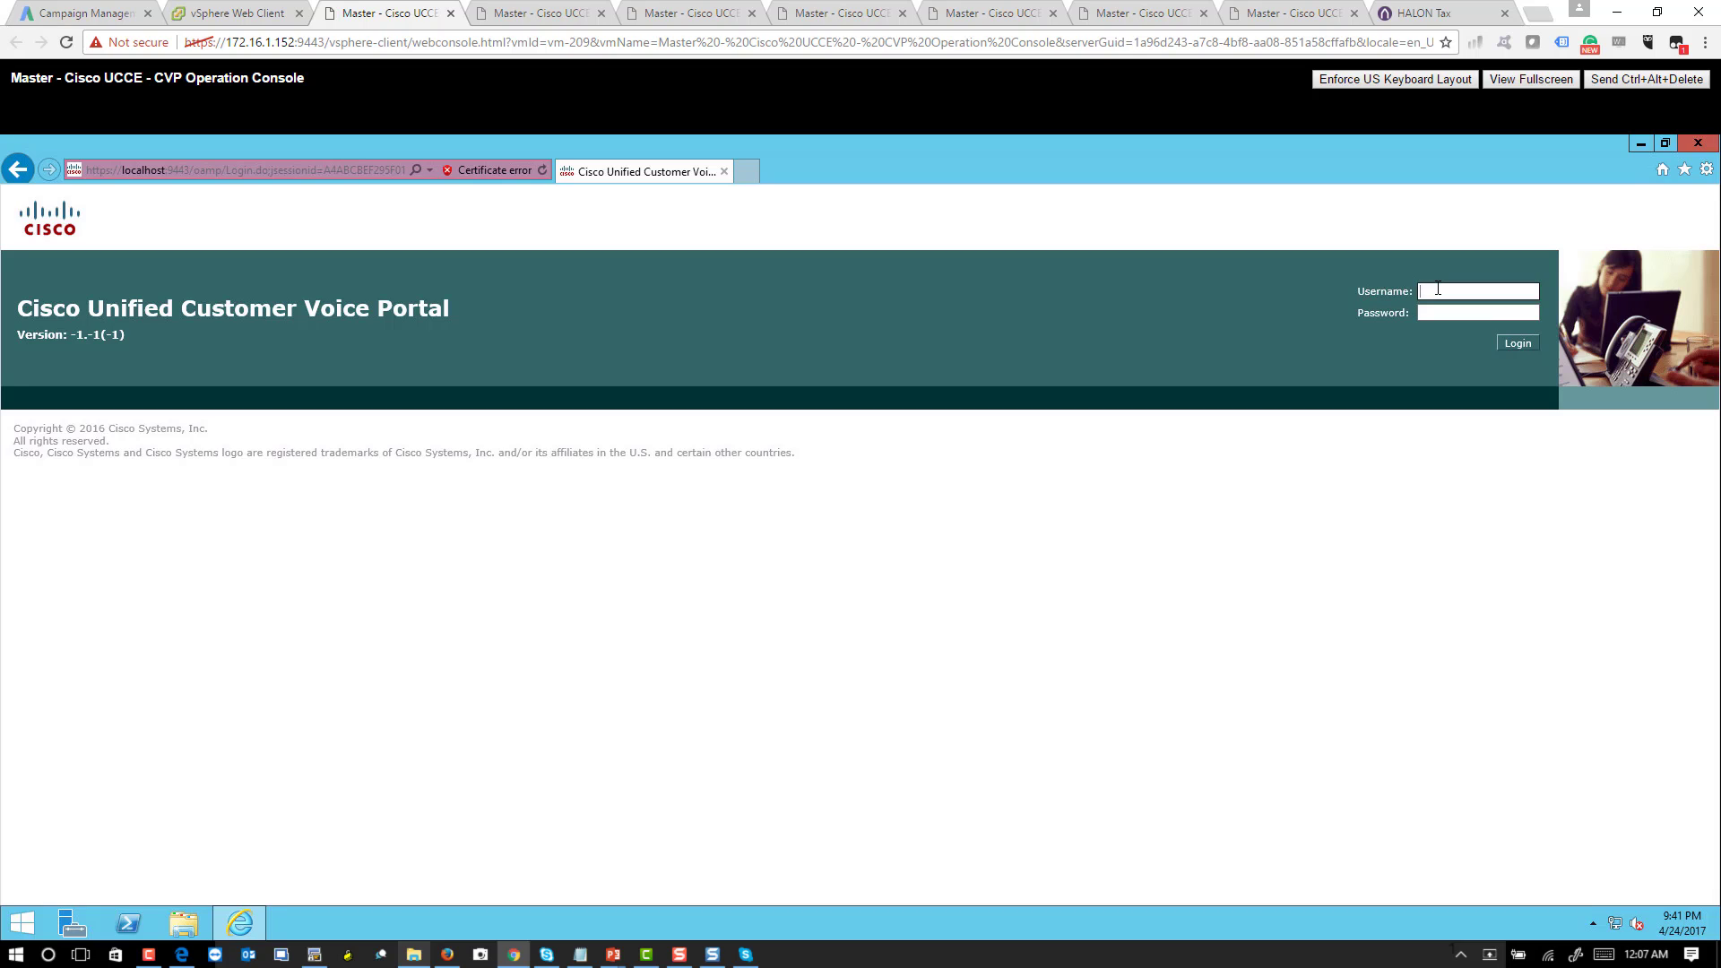
- Log in to the Operations Console as 'administrator' with the account password
text(administrator)
click(1444, 316)
text(••••••)
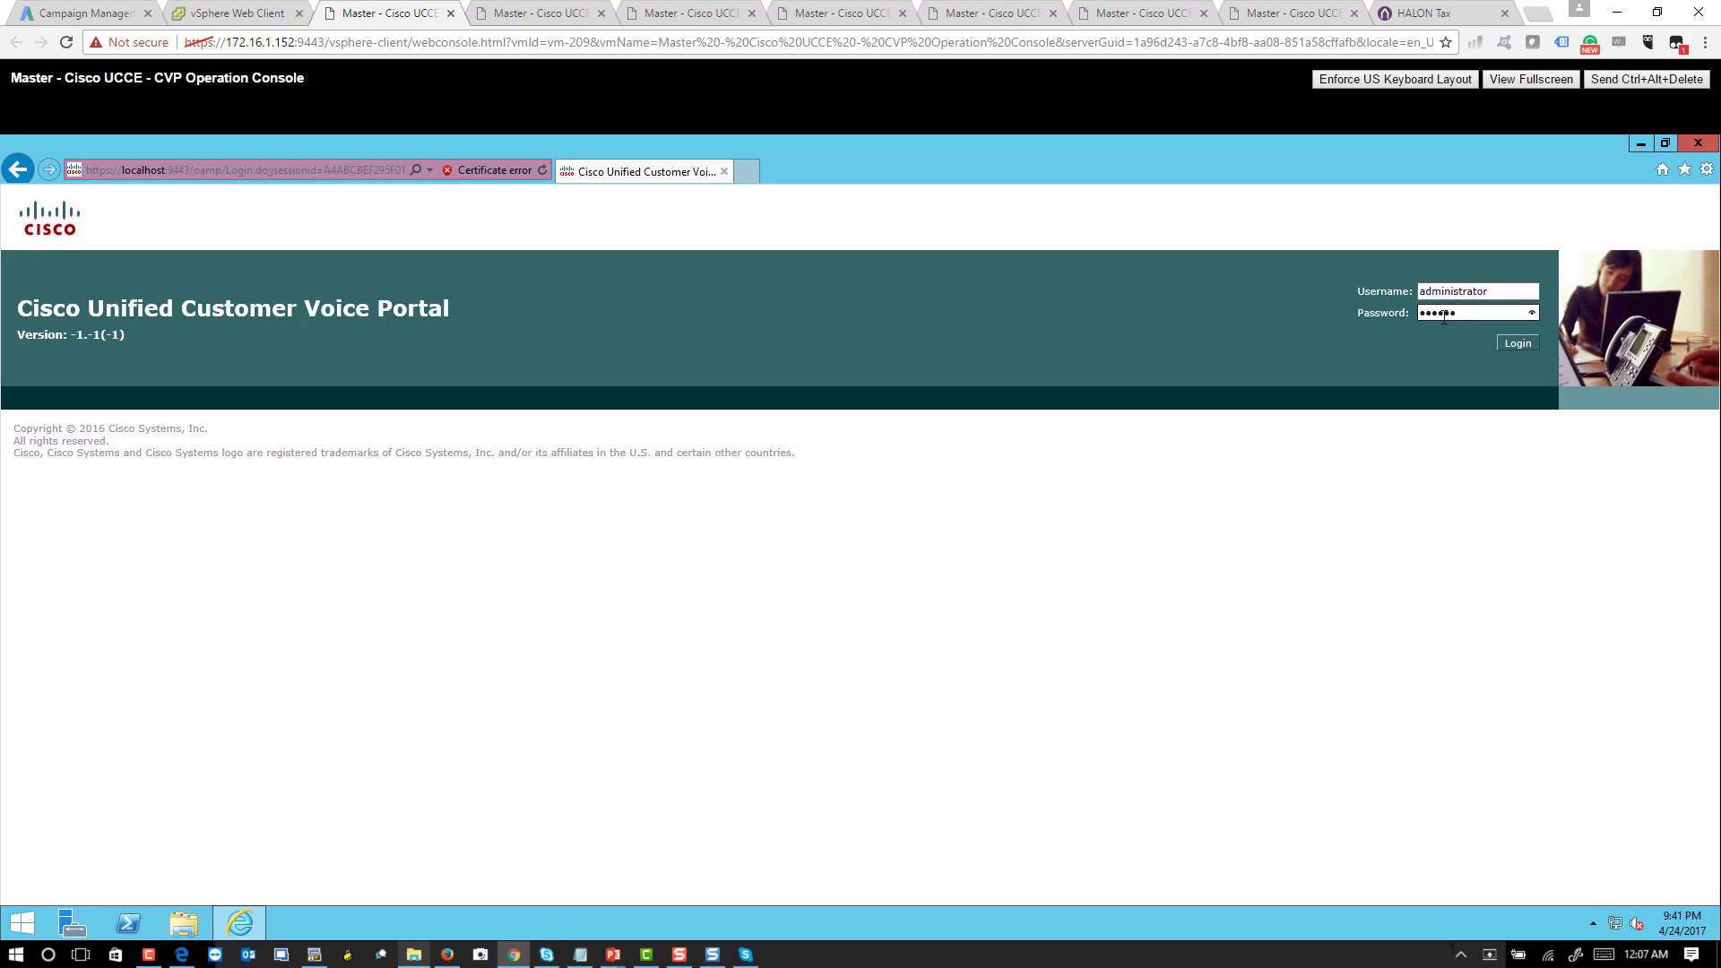
text(••••••••)
key(Return)
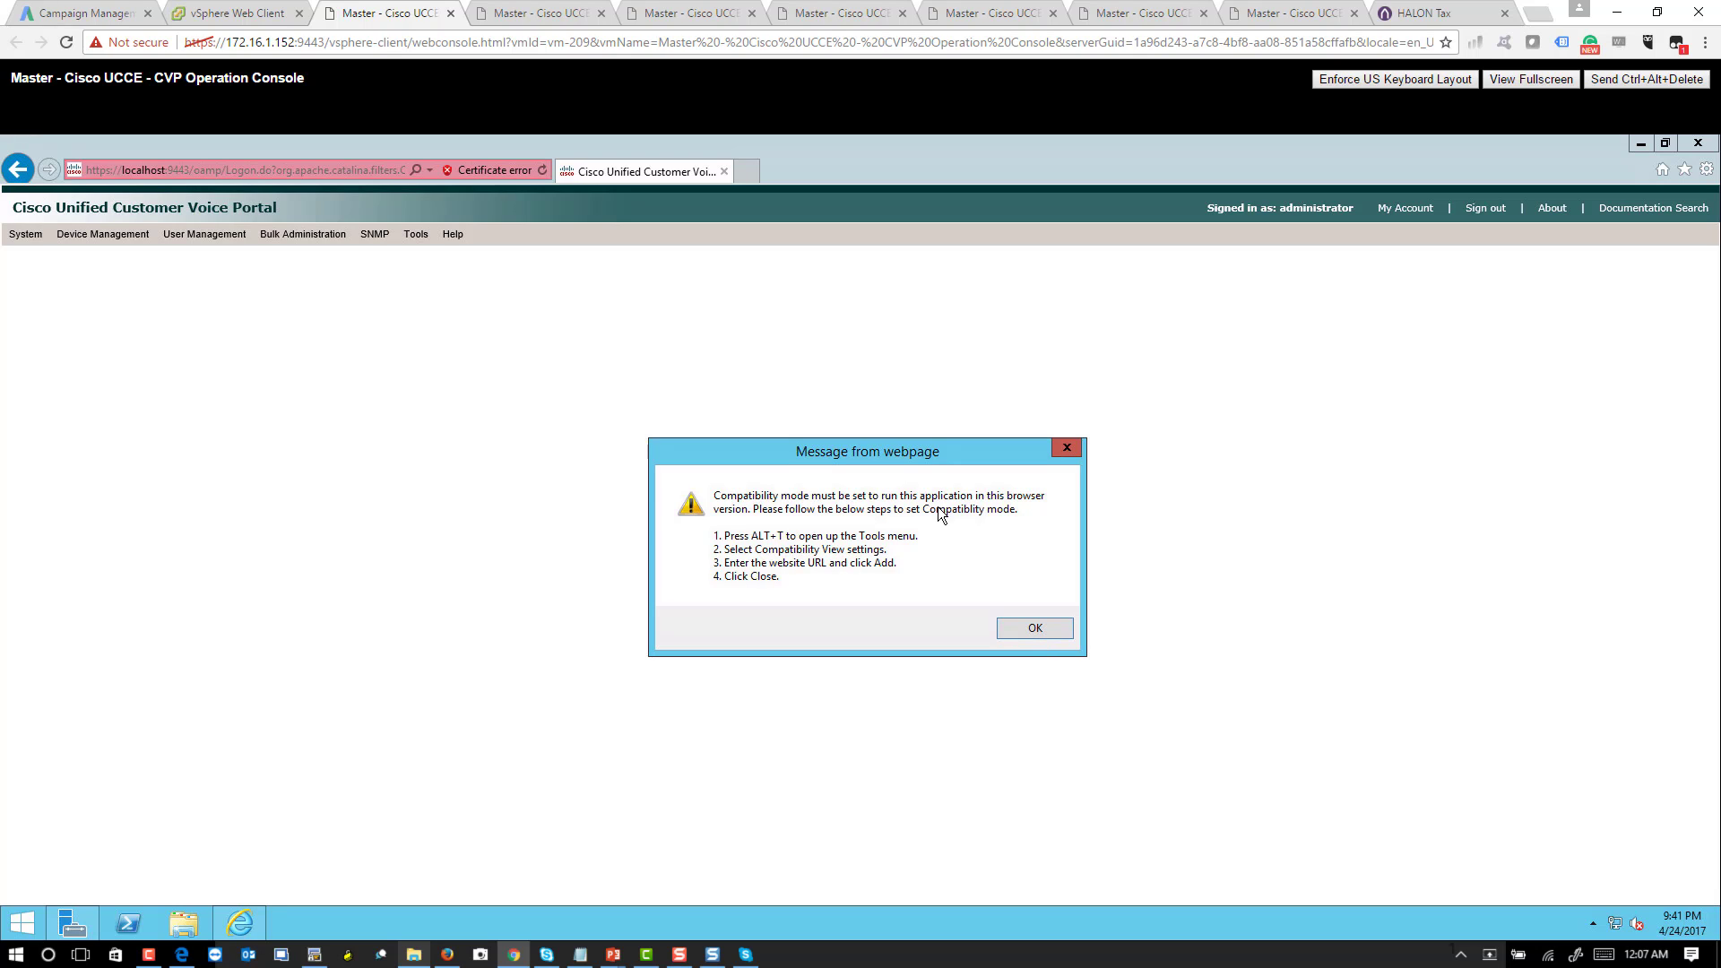
- Dismiss the compatibility warning and add localhost to Internet Explorer's Compatibility View sites
click(1063, 633)
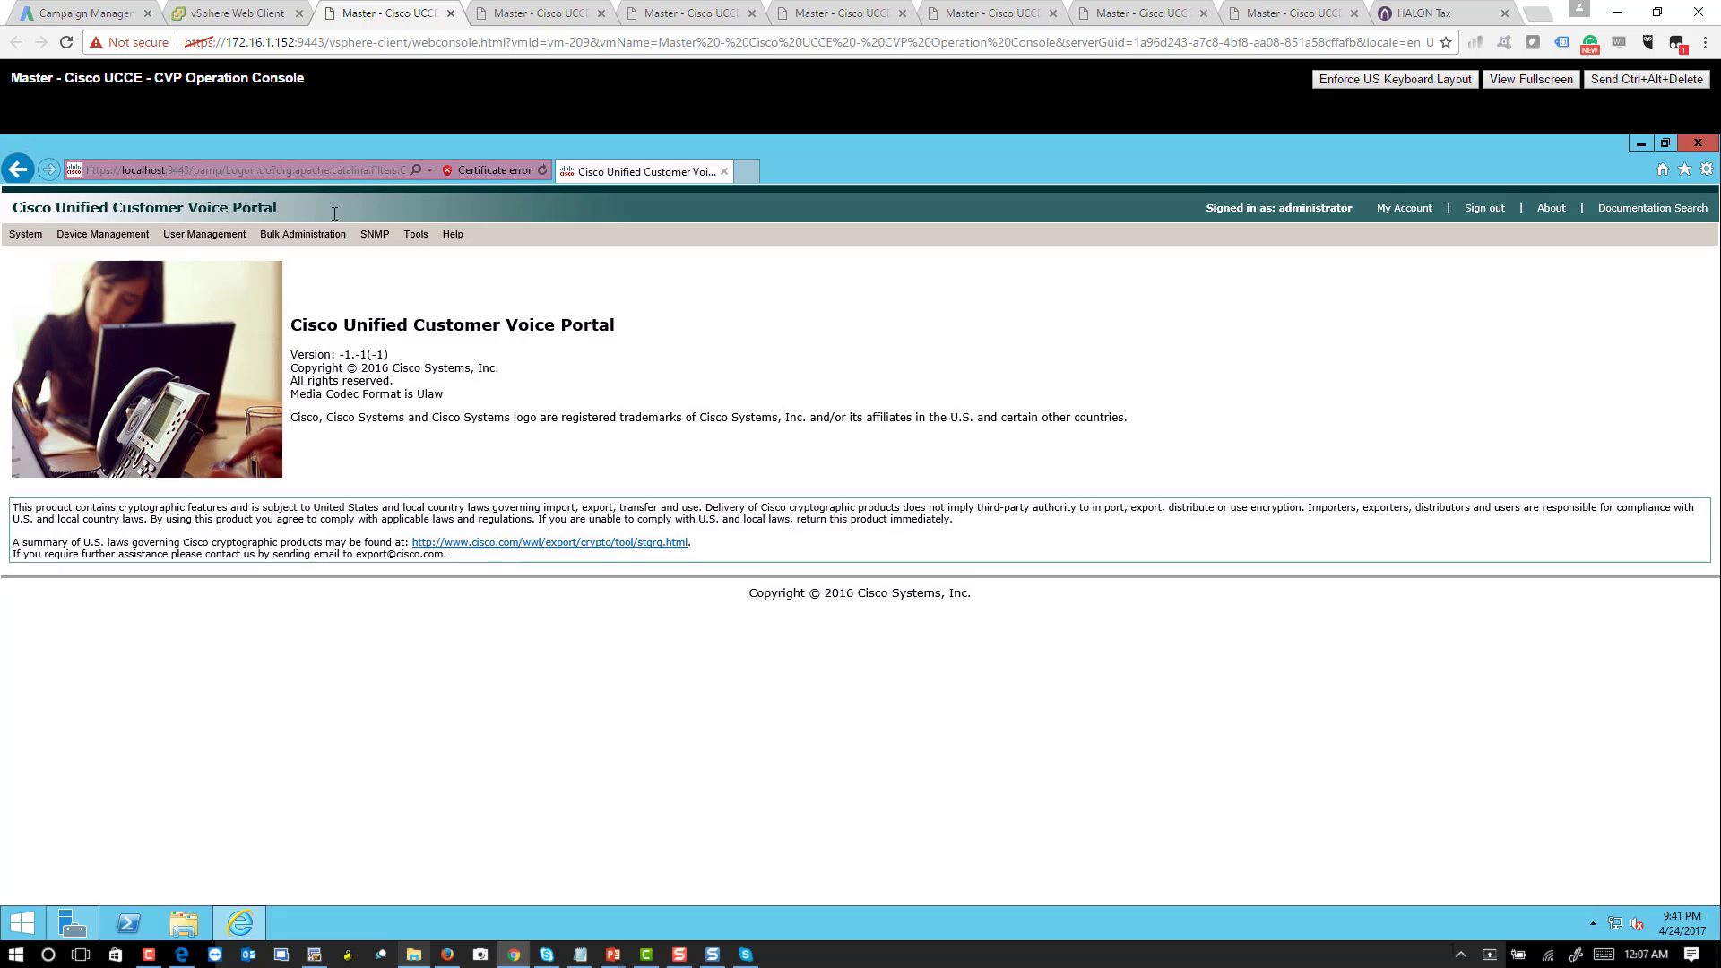
key(alt)
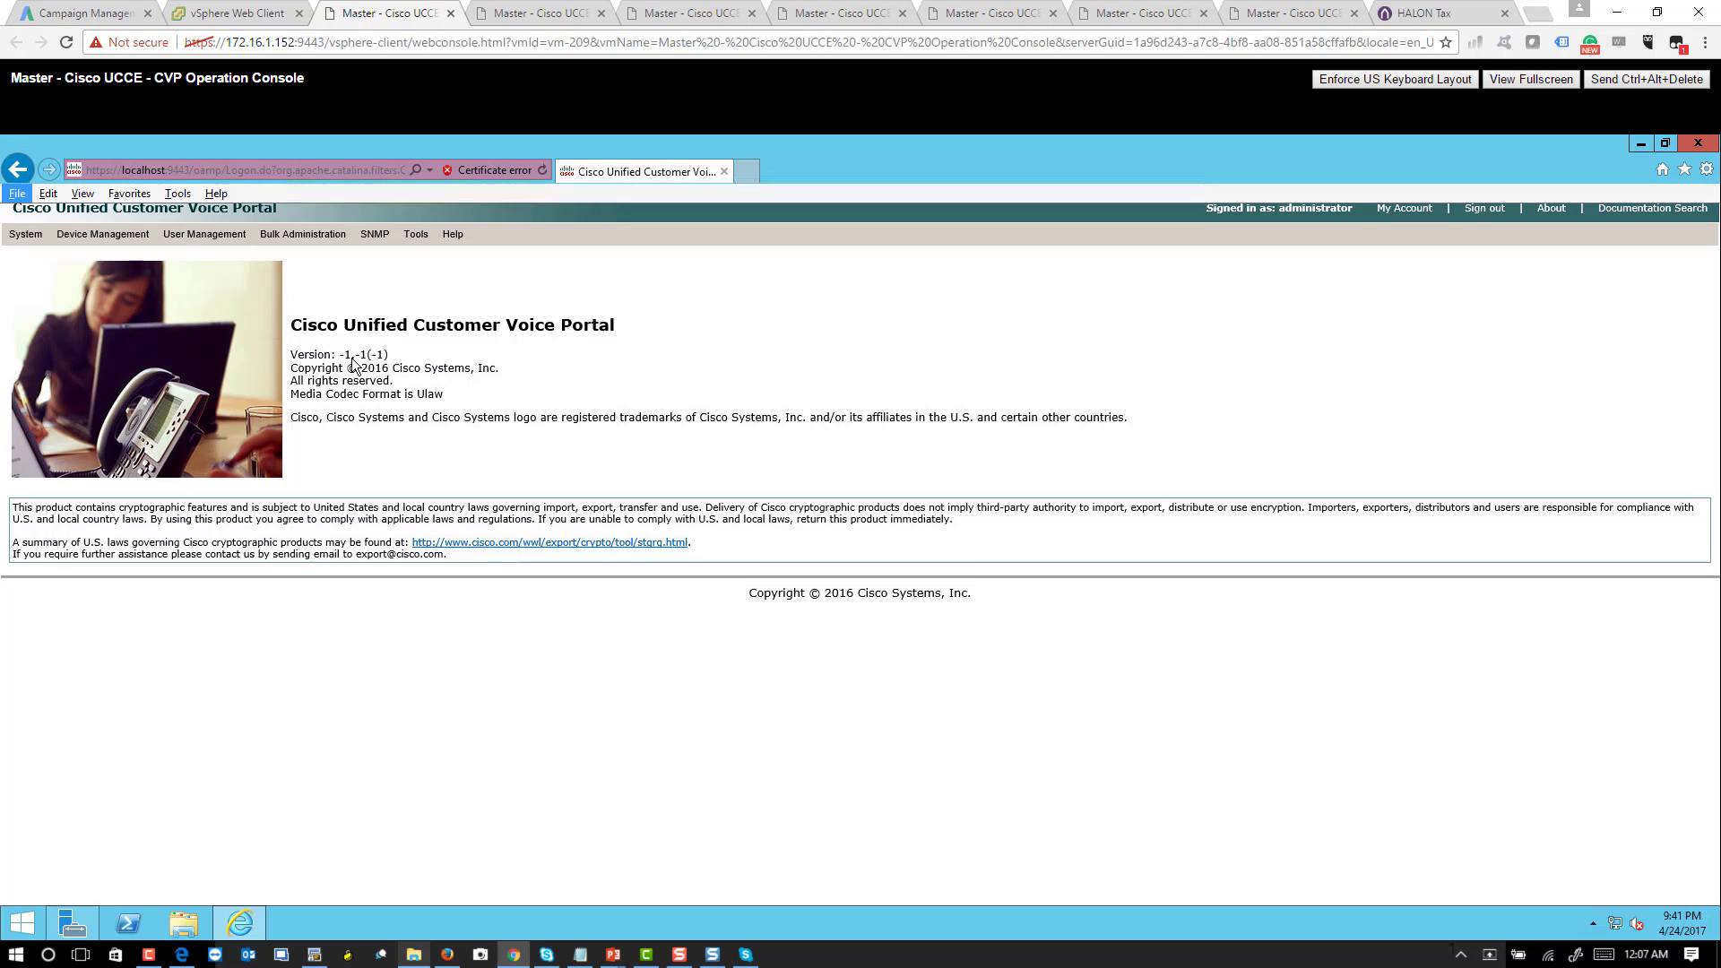
click(183, 191)
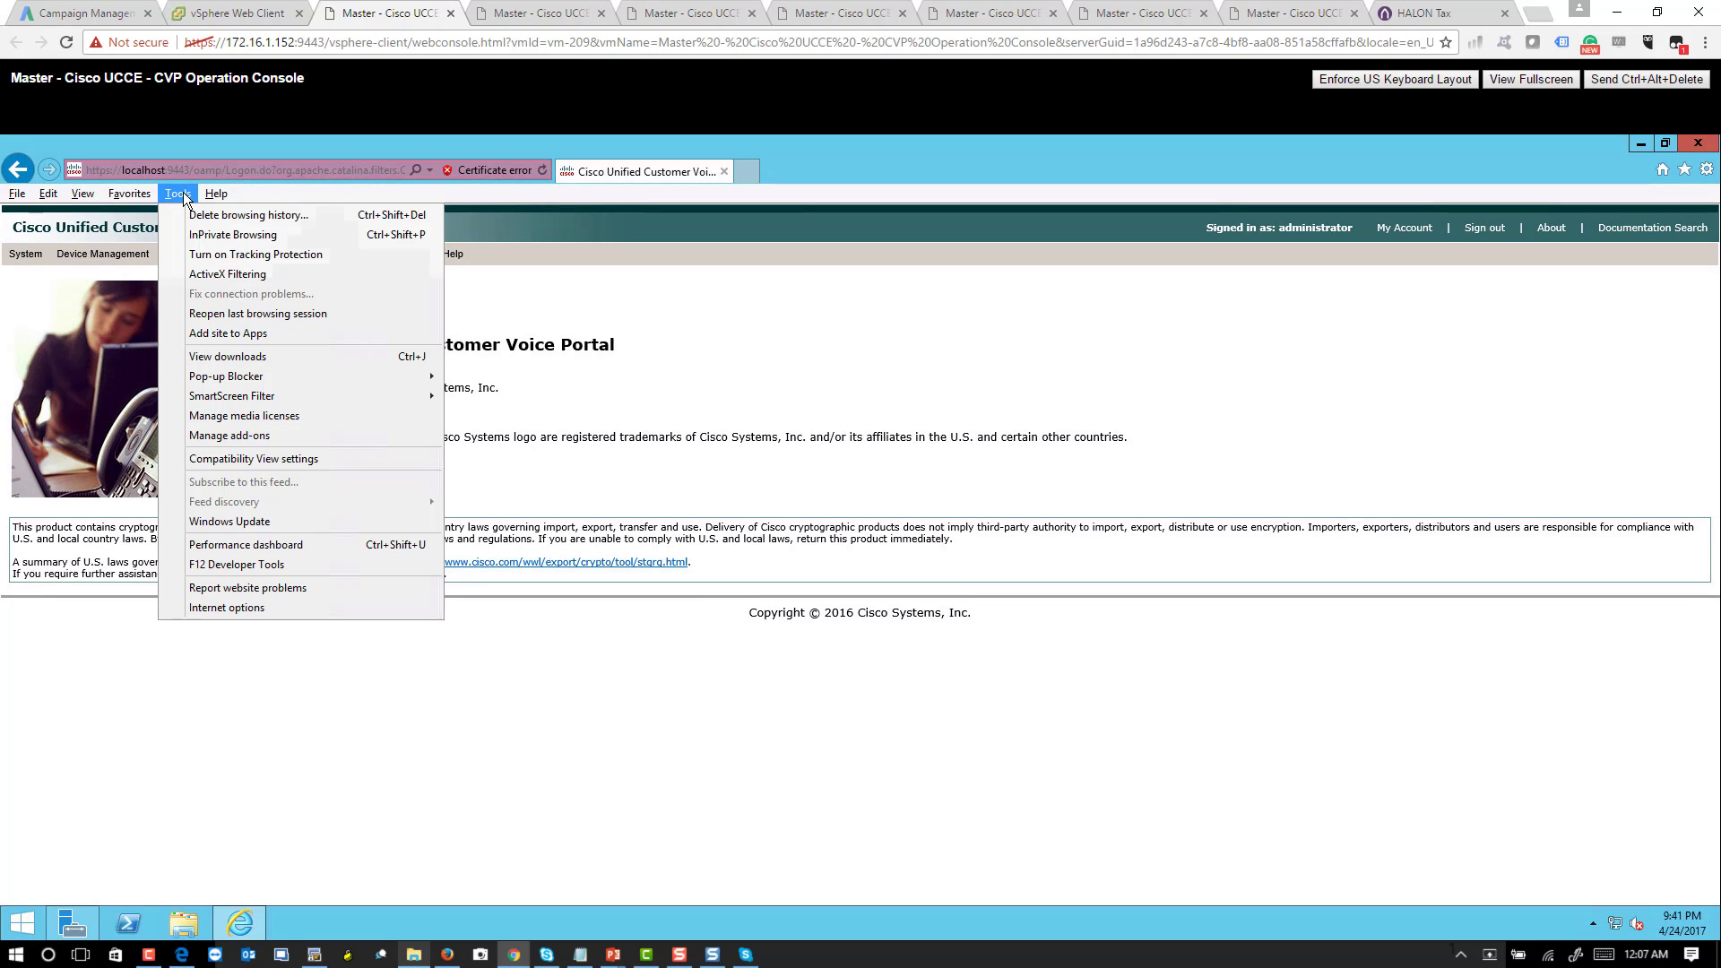
click(258, 457)
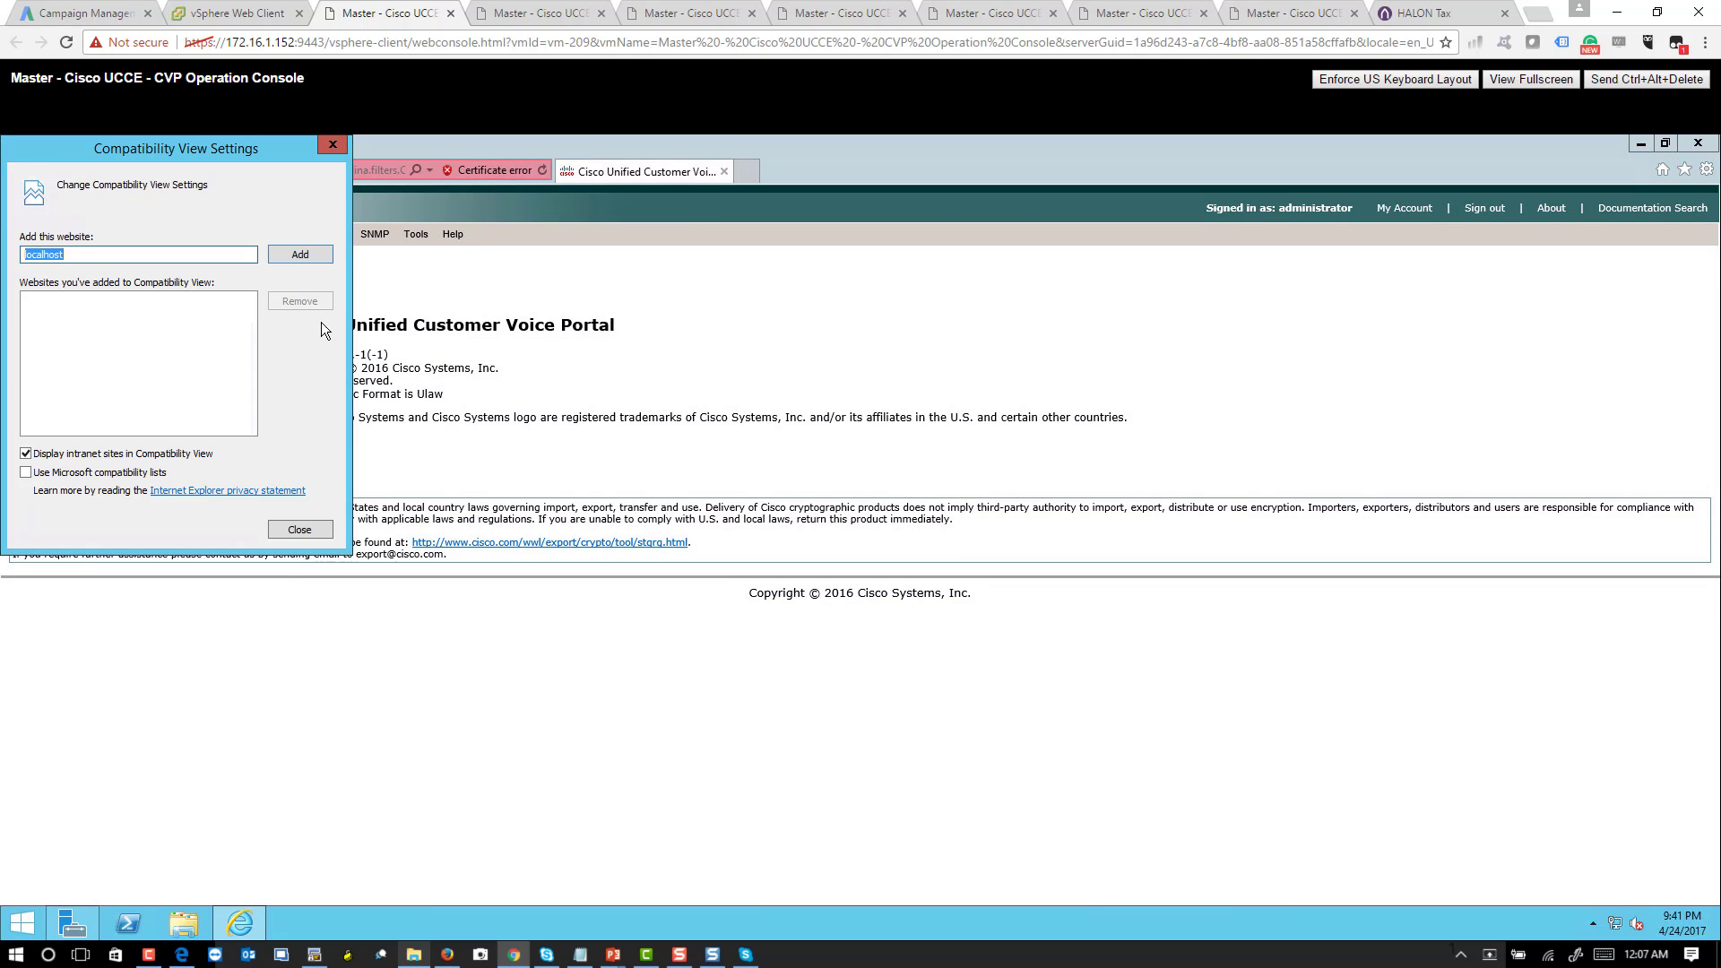
click(296, 260)
click(310, 530)
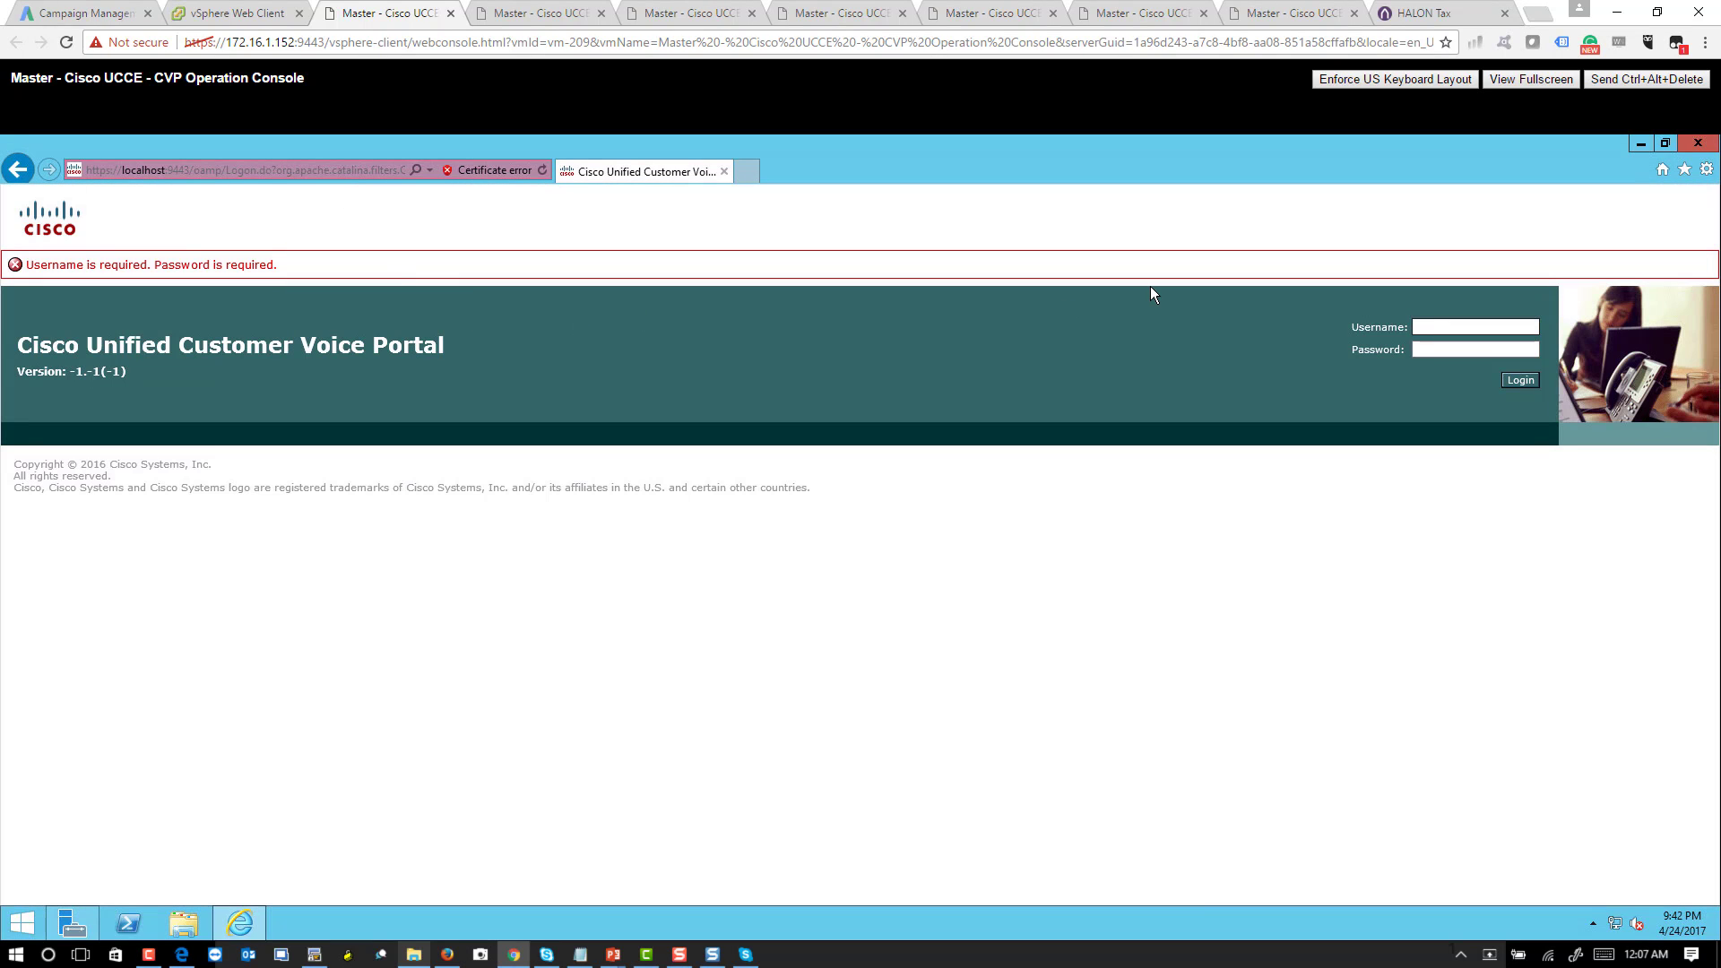
- Log back in as administrator via autocomplete and open the User Management and Device Management menus
click(1472, 327)
text(administ)
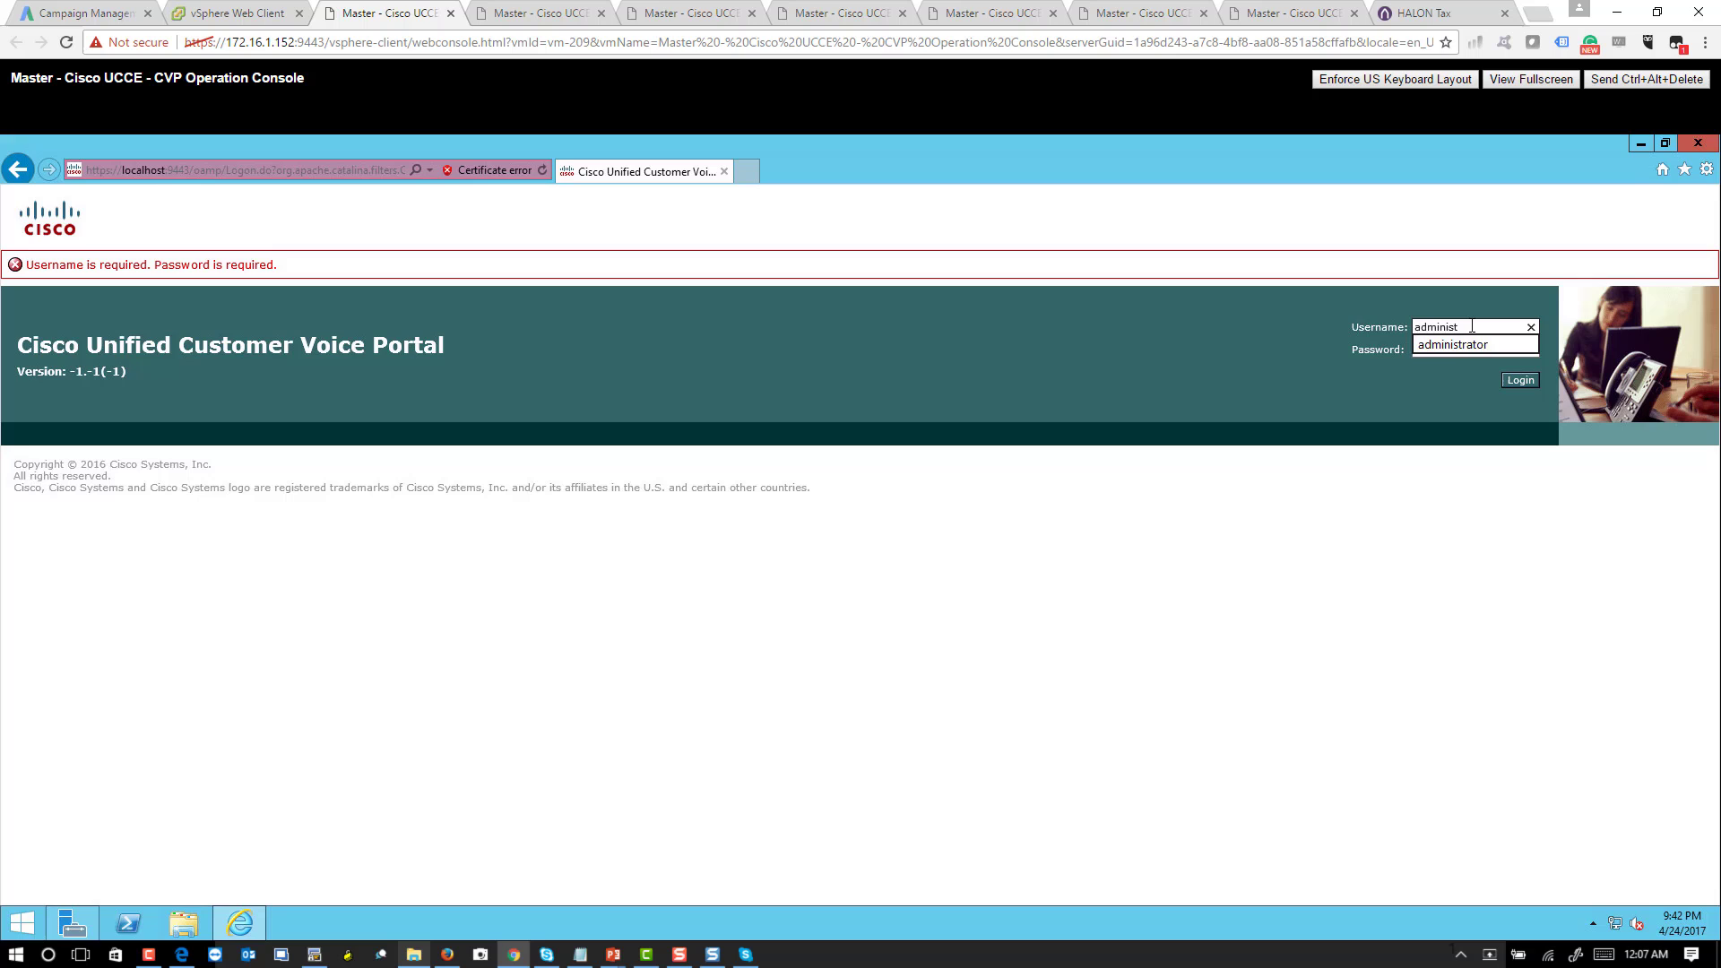
click(1471, 350)
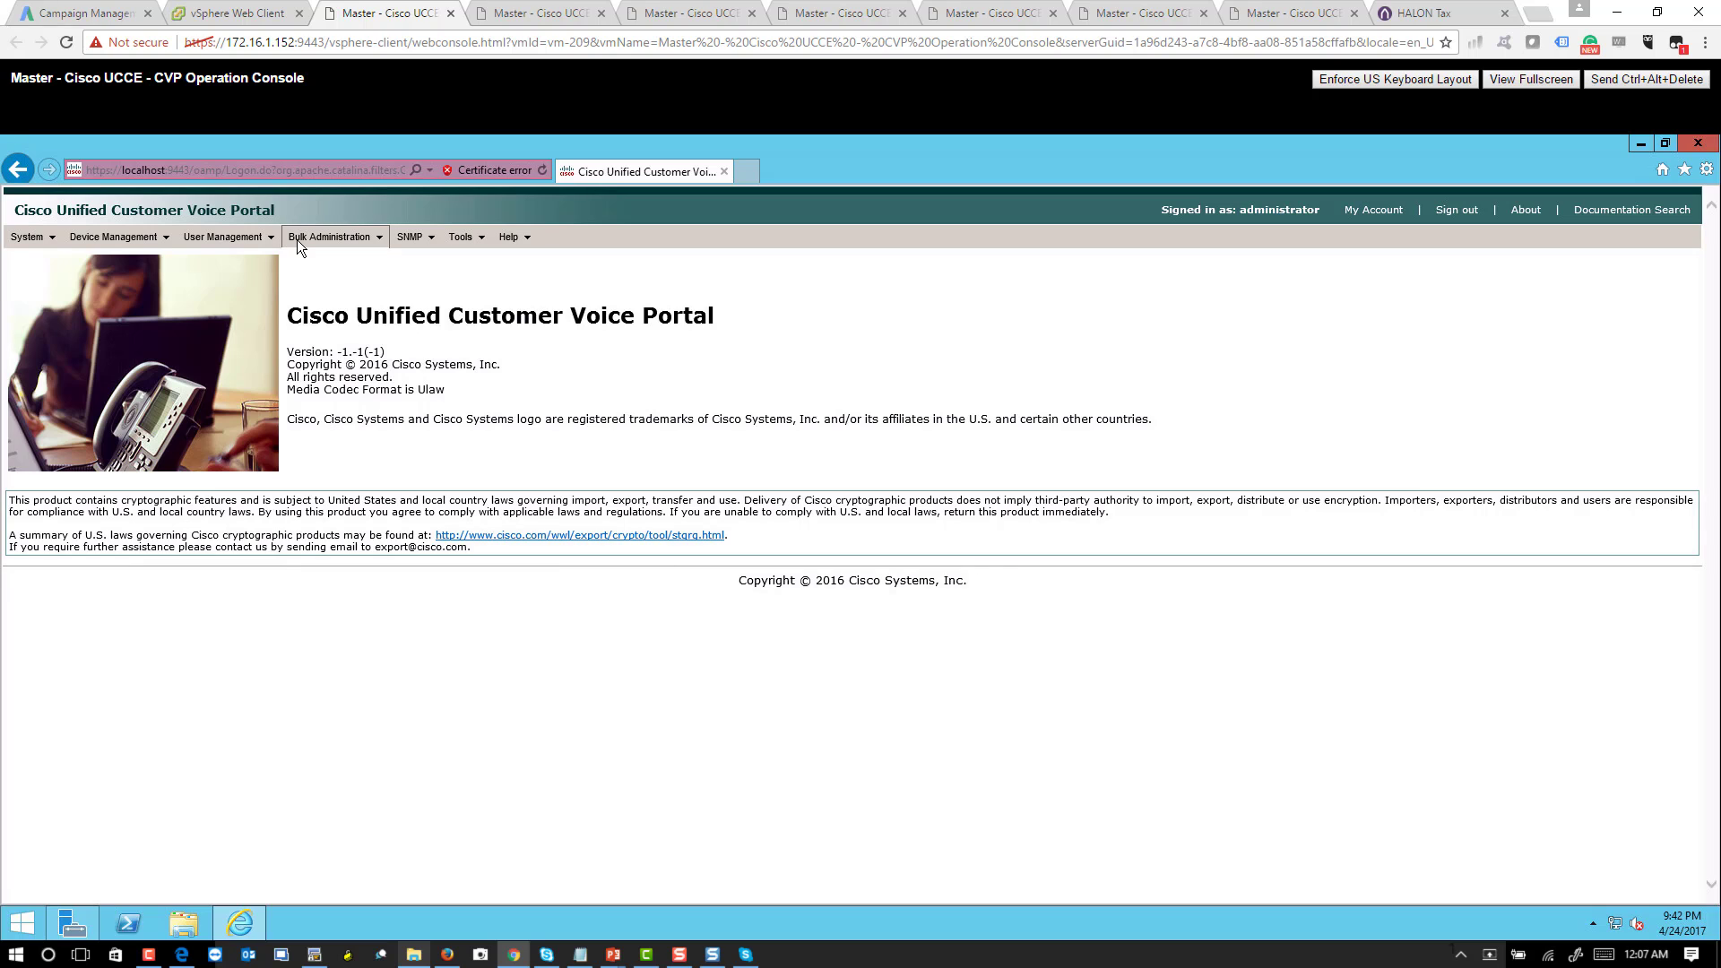
click(223, 237)
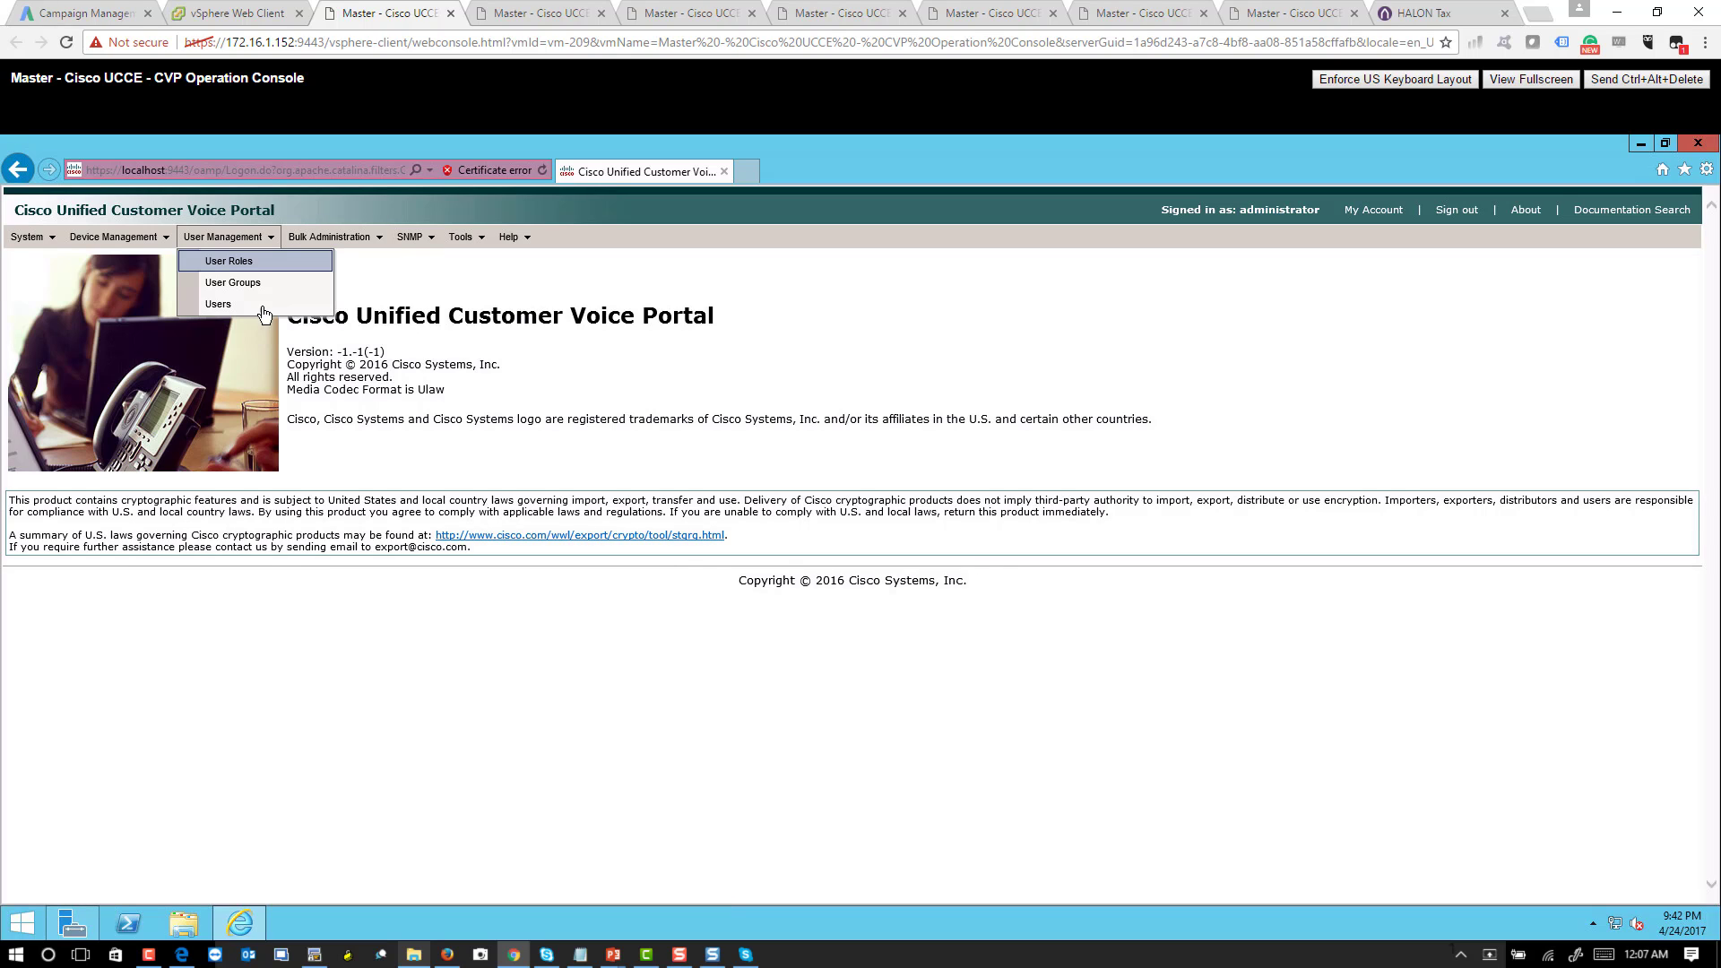
click(121, 236)
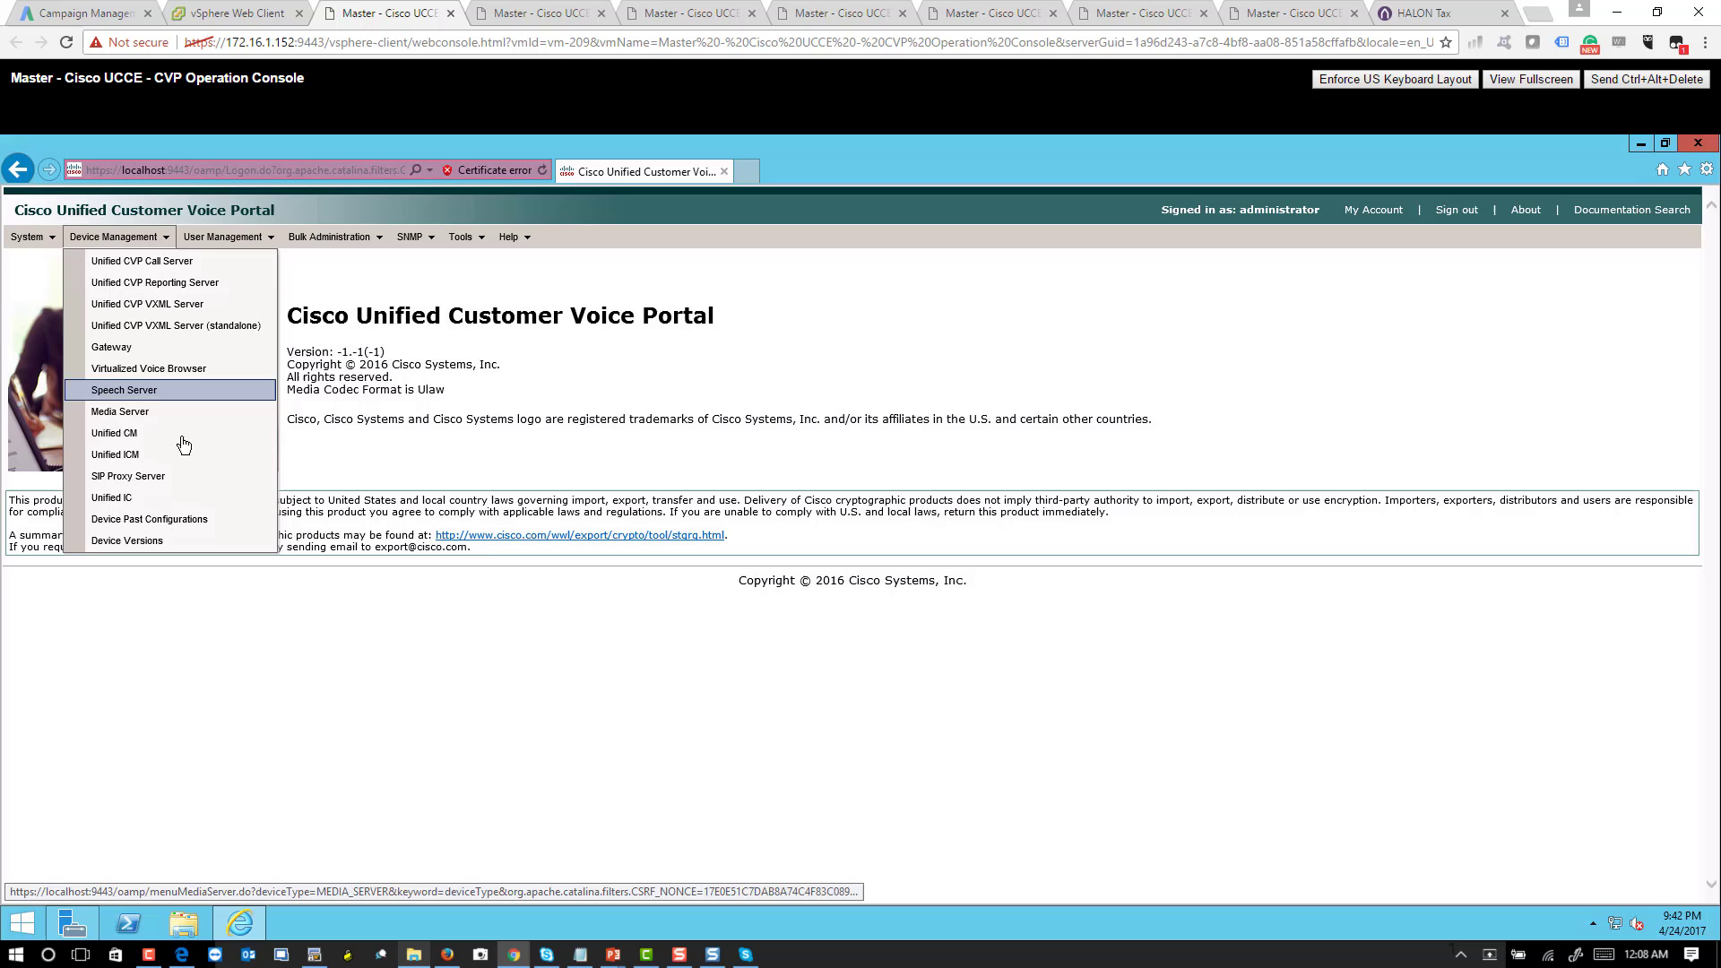